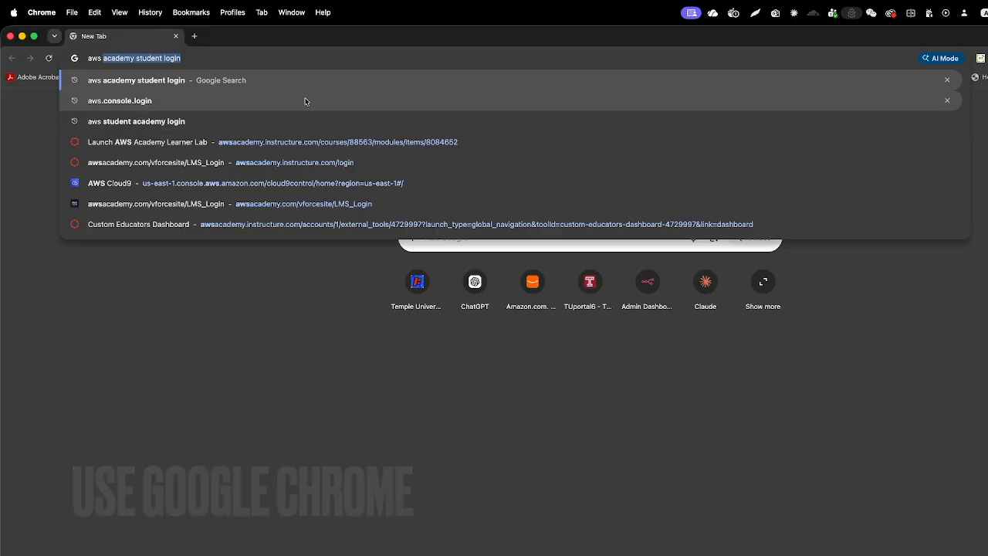
Search Google for "aws academy student login" and open the awsacademy.instructure.com result
{"action": "key", "text": "Return"}
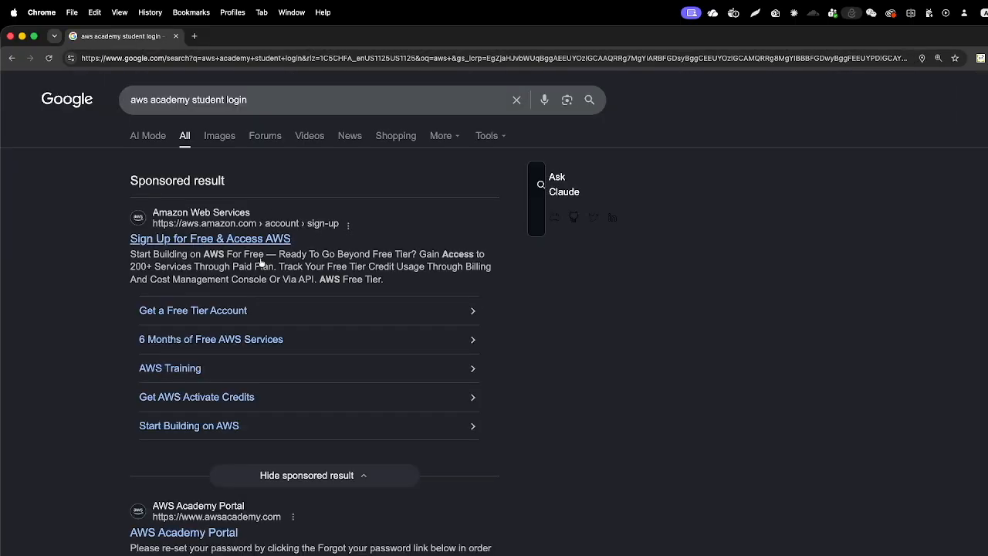
{"action": "scroll", "coordinate": [230, 407], "scroll_direction": "down", "scroll_amount": 2}
{"action": "scroll", "coordinate": [230, 407], "scroll_direction": "down", "scroll_amount": 2}
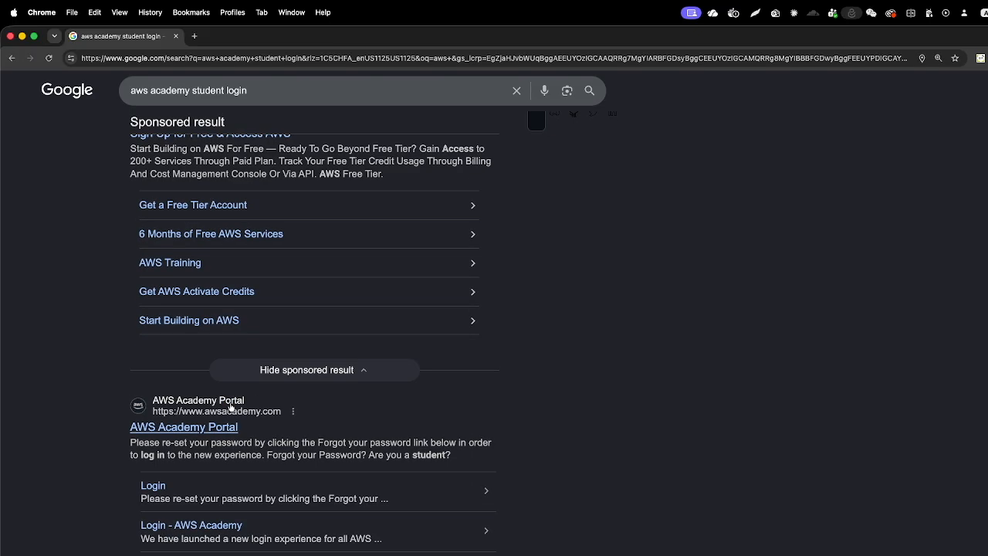
{"action": "scroll", "coordinate": [230, 407], "scroll_direction": "down", "scroll_amount": 6}
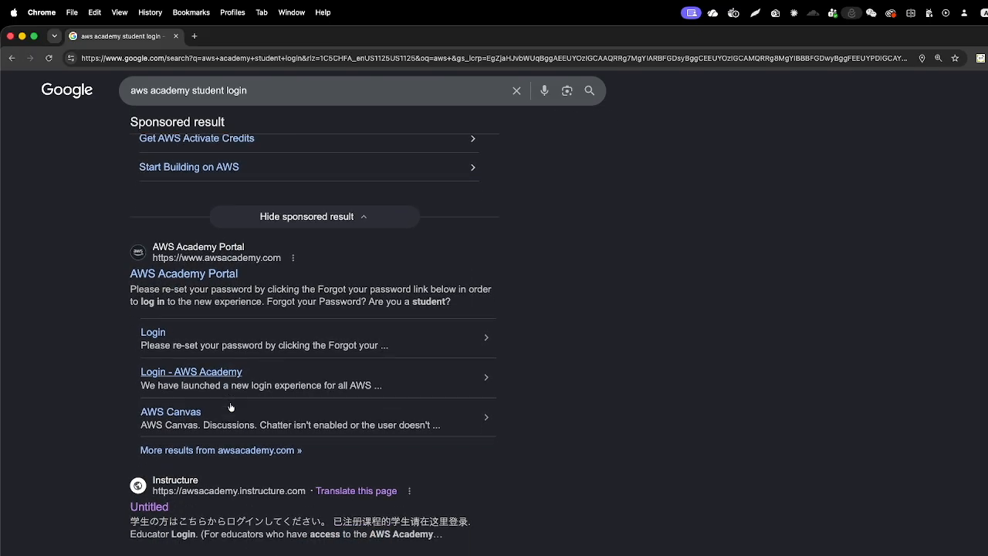
{"action": "scroll", "coordinate": [230, 407], "scroll_direction": "down", "scroll_amount": 1}
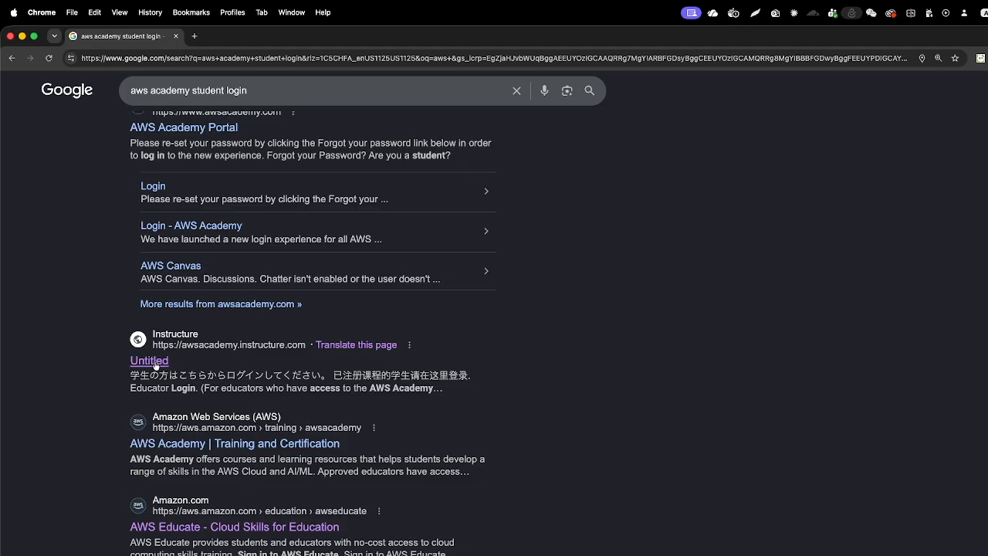
{"action": "left_click", "coordinate": [154, 362]}
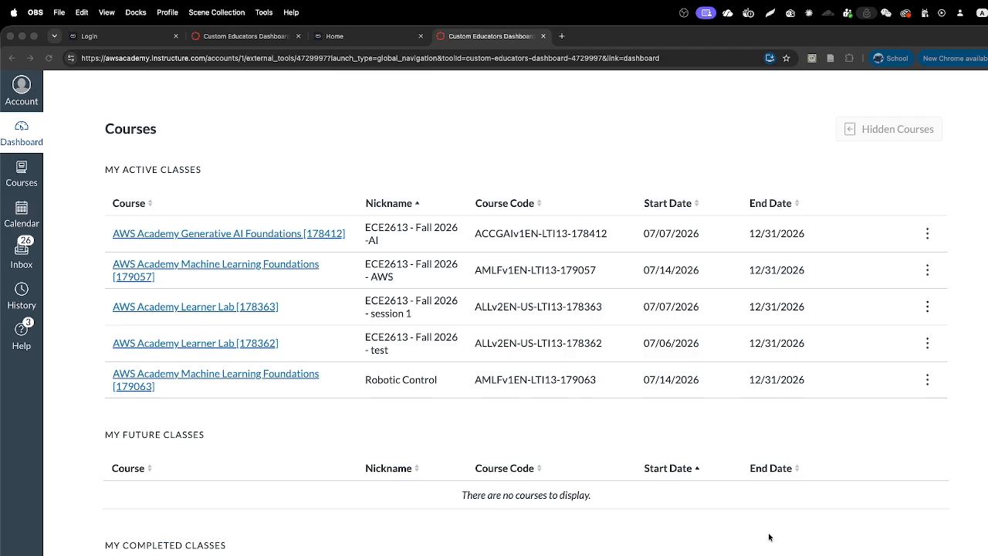
Set the nickname of the AWS Academy Learner Lab [178363] course to "ECE2613 - Fall 2026" and save it
{"action": "left_click", "coordinate": [878, 480]}
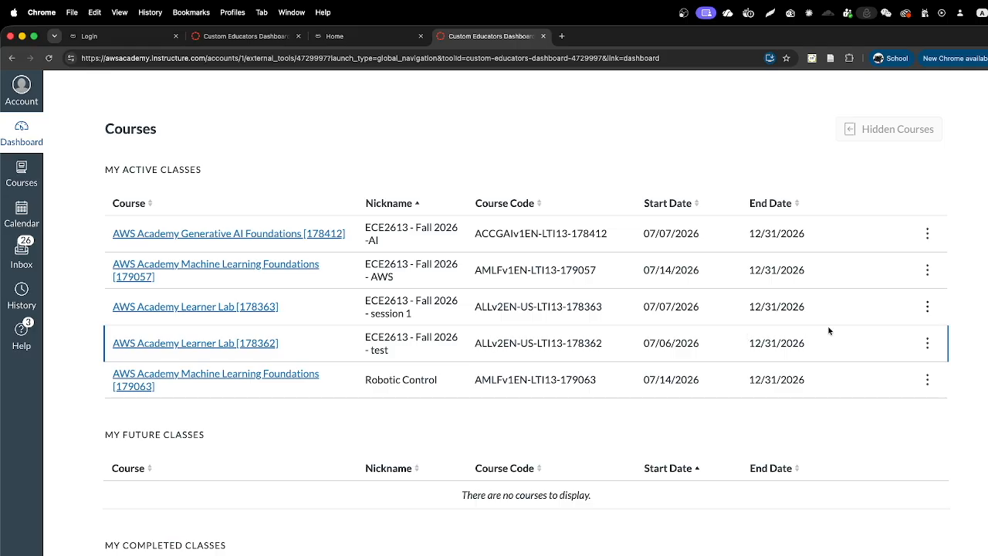
{"action": "left_click", "coordinate": [928, 310]}
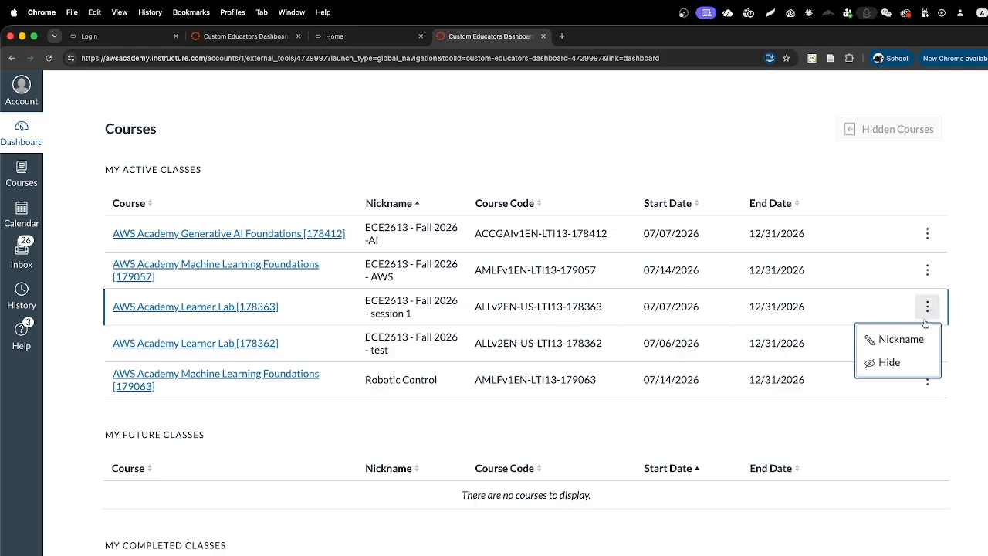
{"action": "left_click", "coordinate": [900, 338]}
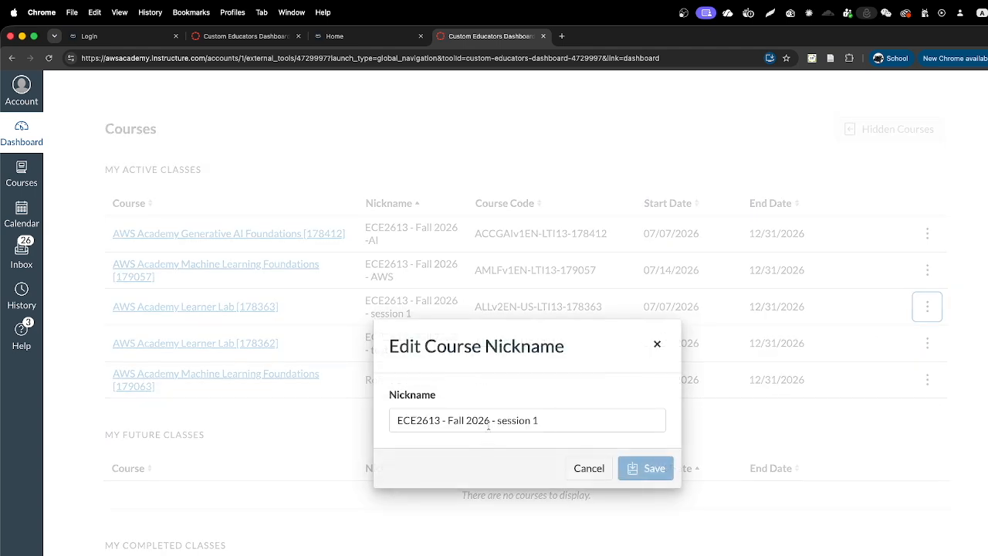
{"action": "left_click_drag", "start_coordinate": [488, 424], "coordinate": [556, 420]}
{"action": "key", "text": "BackSpace"}
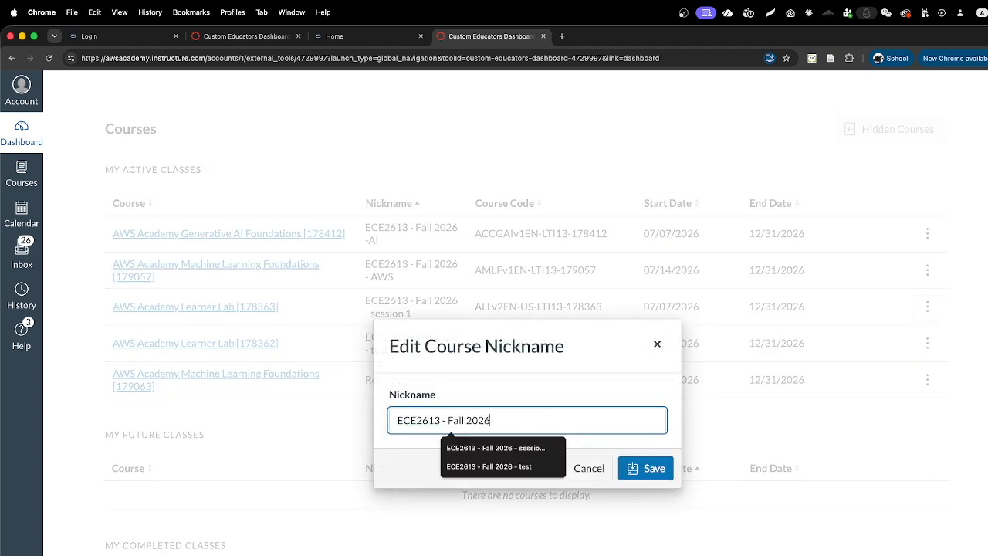
{"action": "left_click", "coordinate": [645, 468]}
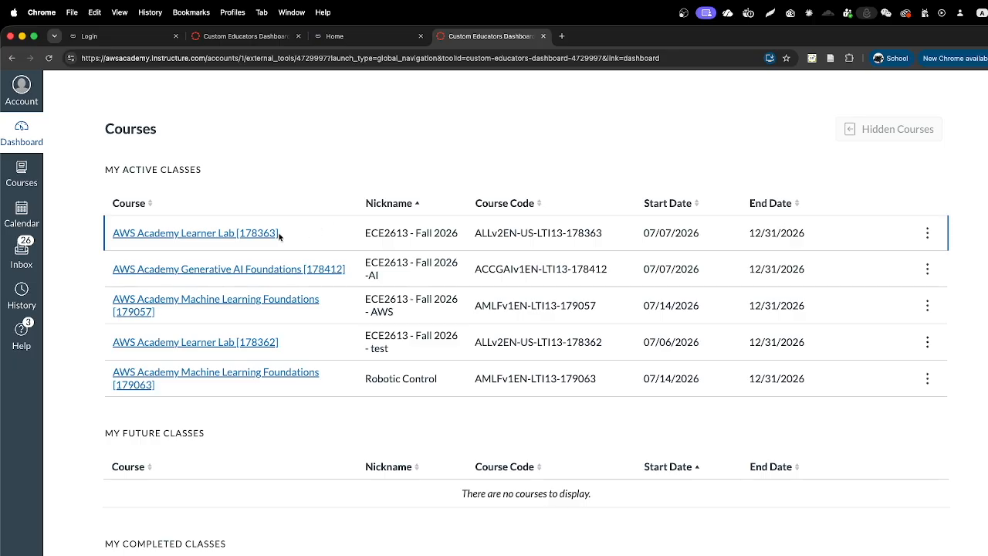
Open the AWS Academy Learner Lab [178363] course in student view and show its modules
{"action": "left_click", "coordinate": [198, 239]}
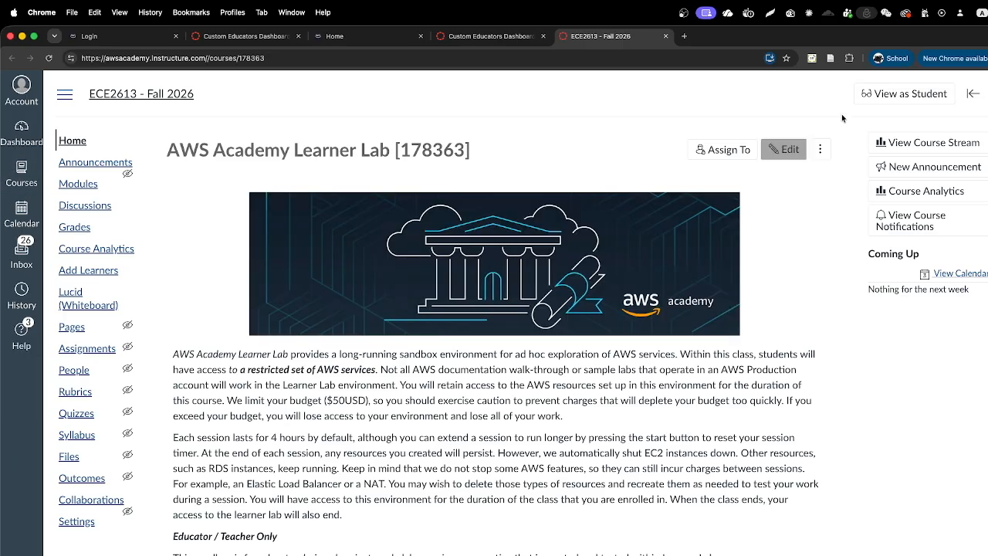
{"action": "left_click", "coordinate": [887, 94]}
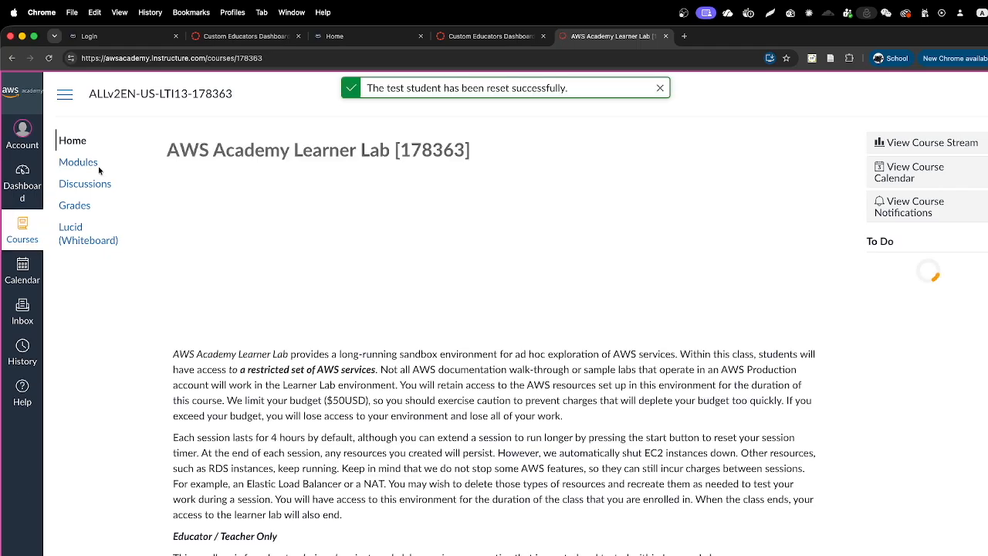
{"action": "left_click", "coordinate": [87, 165]}
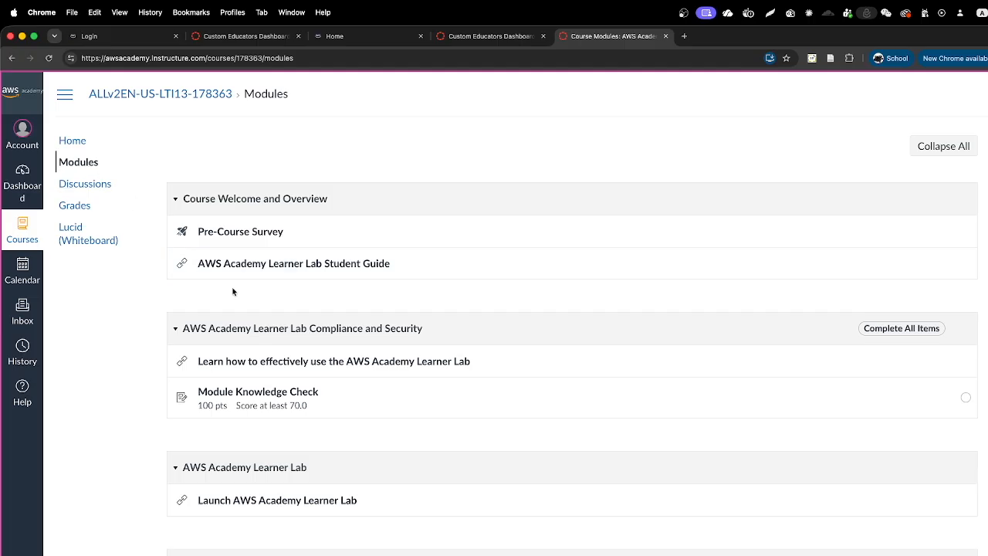
Launch AWS Academy Learner Lab from the modules, agreeing to the terms of use, and start the lab session
{"action": "scroll", "coordinate": [252, 459], "scroll_direction": "down", "scroll_amount": 2}
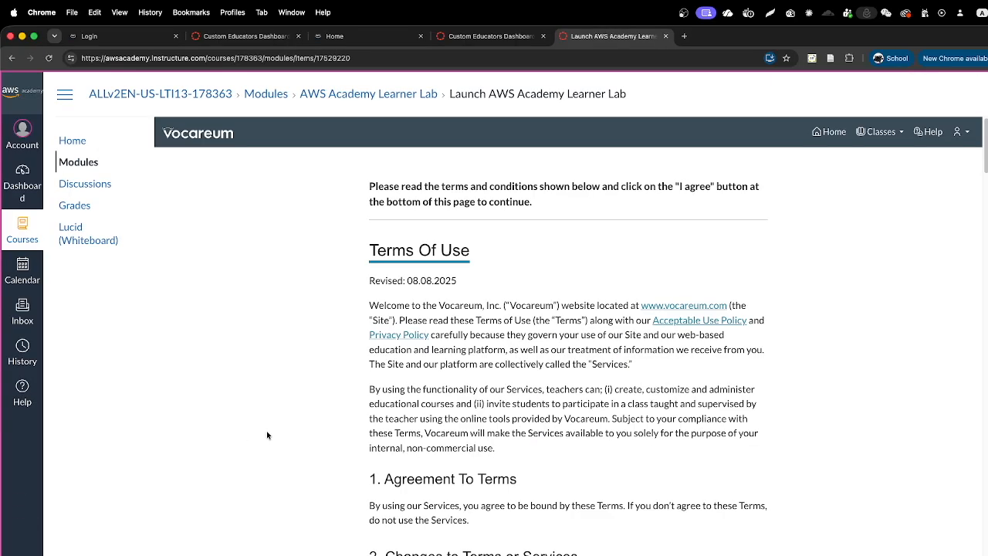
{"action": "scroll", "coordinate": [522, 483], "scroll_direction": "down", "scroll_amount": 20}
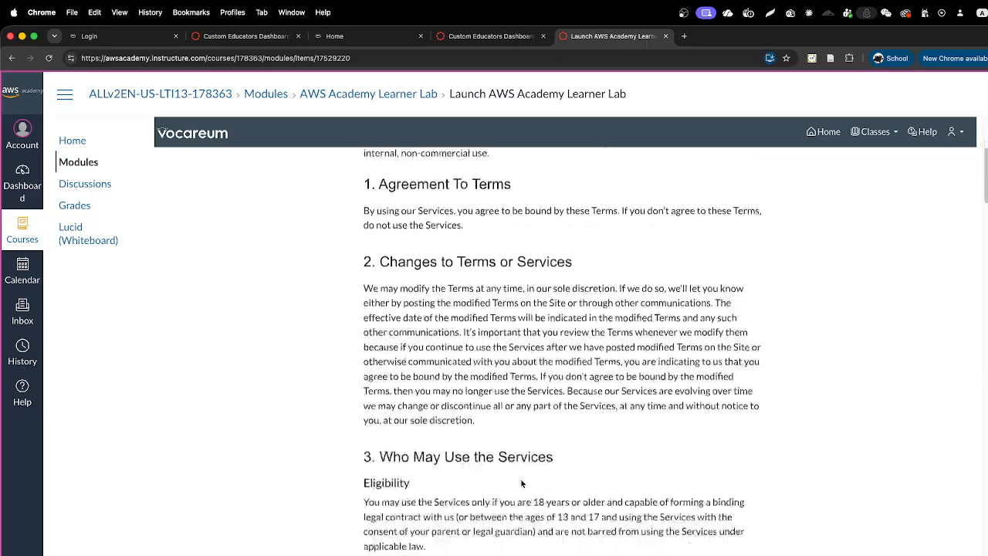
{"action": "scroll", "coordinate": [522, 483], "scroll_direction": "down", "scroll_amount": 20}
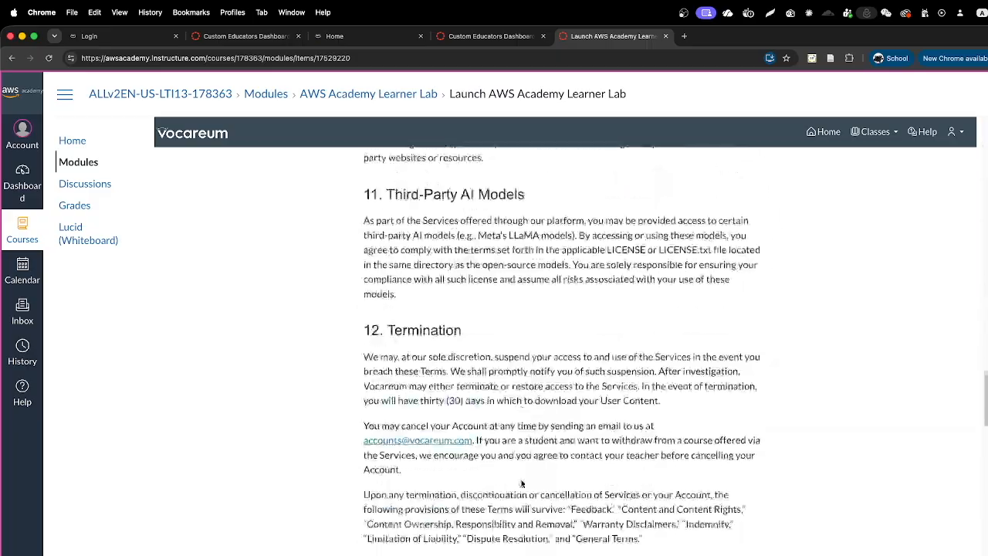
{"action": "scroll", "coordinate": [521, 482], "scroll_direction": "down", "scroll_amount": 5}
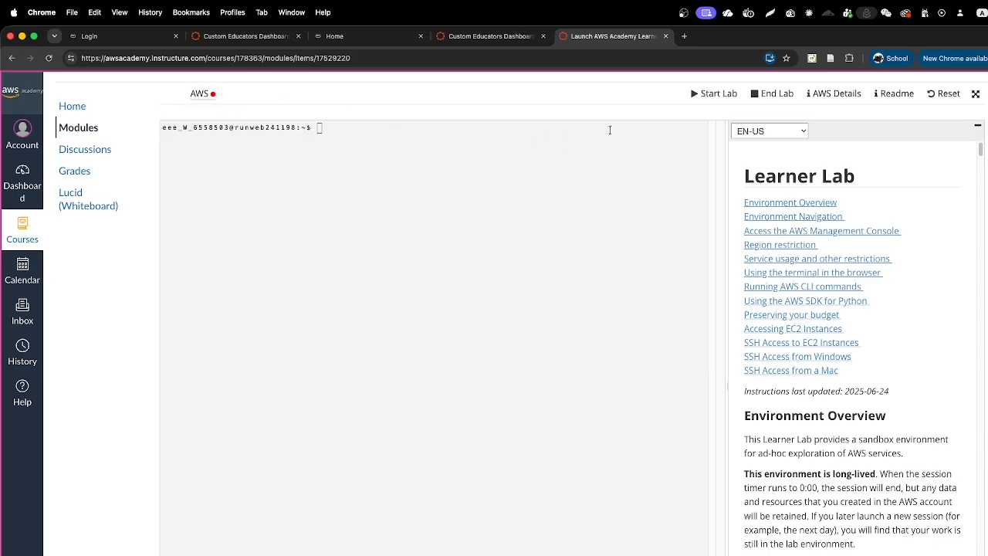
{"action": "left_click", "coordinate": [713, 96]}
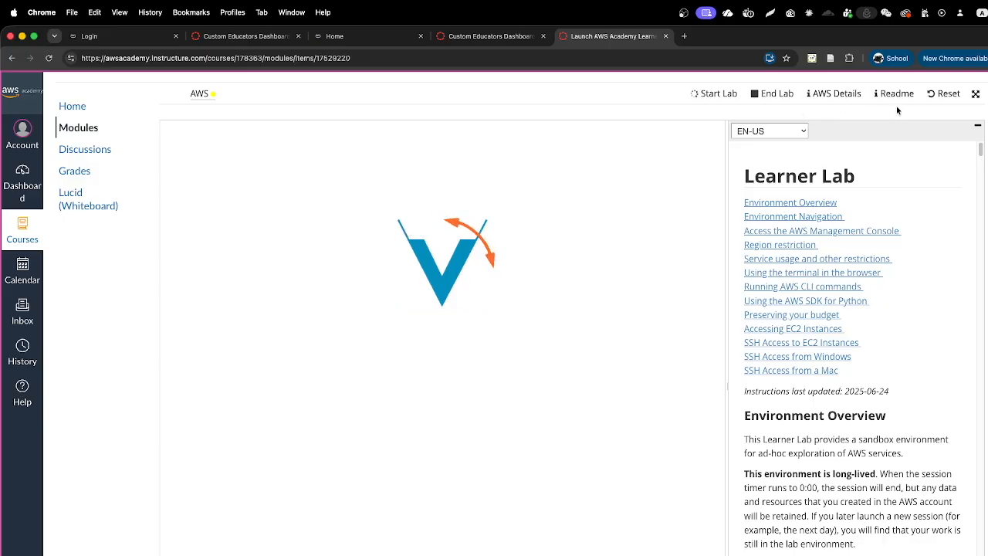
Examine the AWS Cloud9 section of the lab instructions, highlighting the c4.xlarge entry among the supported instance types
{"action": "scroll", "coordinate": [814, 343], "scroll_direction": "down", "scroll_amount": 5}
{"action": "scroll", "coordinate": [814, 343], "scroll_direction": "down", "scroll_amount": 10}
{"action": "scroll", "coordinate": [814, 343], "scroll_direction": "down", "scroll_amount": 12}
{"action": "scroll", "coordinate": [814, 343], "scroll_direction": "down", "scroll_amount": 10}
{"action": "scroll", "coordinate": [814, 344], "scroll_direction": "down", "scroll_amount": 6}
{"action": "scroll", "coordinate": [814, 343], "scroll_direction": "down", "scroll_amount": 3}
{"action": "scroll", "coordinate": [814, 344], "scroll_direction": "up", "scroll_amount": 1}
{"action": "scroll", "coordinate": [812, 338], "scroll_direction": "up", "scroll_amount": 6}
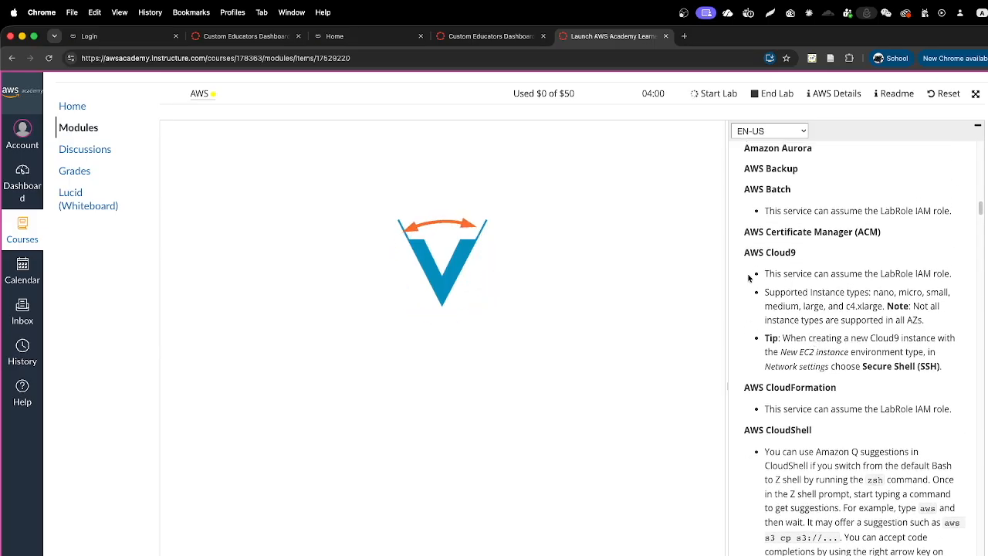
{"action": "left_click_drag", "start_coordinate": [741, 256], "coordinate": [753, 379]}
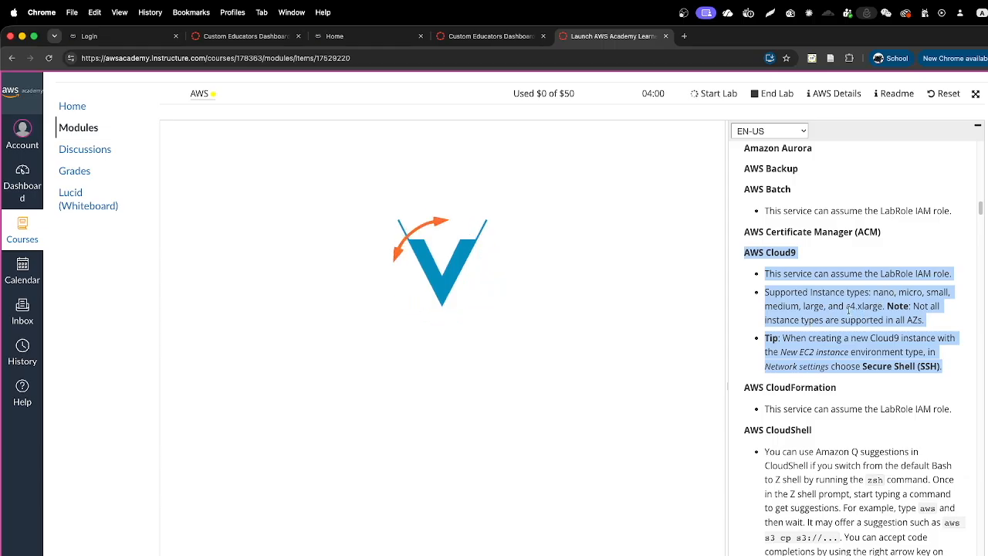
{"action": "left_click", "coordinate": [848, 308]}
{"action": "left_click_drag", "start_coordinate": [845, 306], "coordinate": [878, 303]}
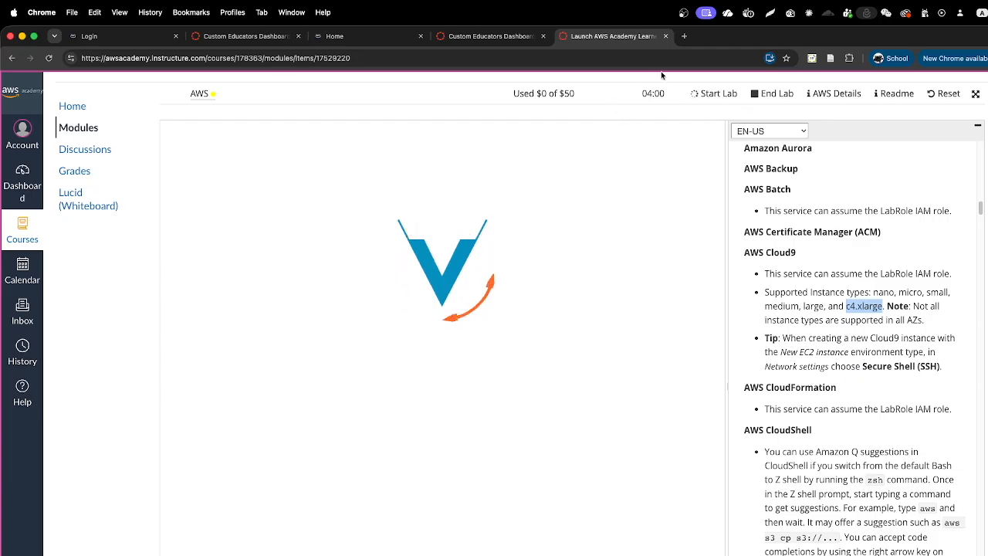
Open the repository github.com/lbaitemple/ece2613 in a new browser tab
{"action": "left_click", "coordinate": [684, 36]}
{"action": "type", "text": "githu"}
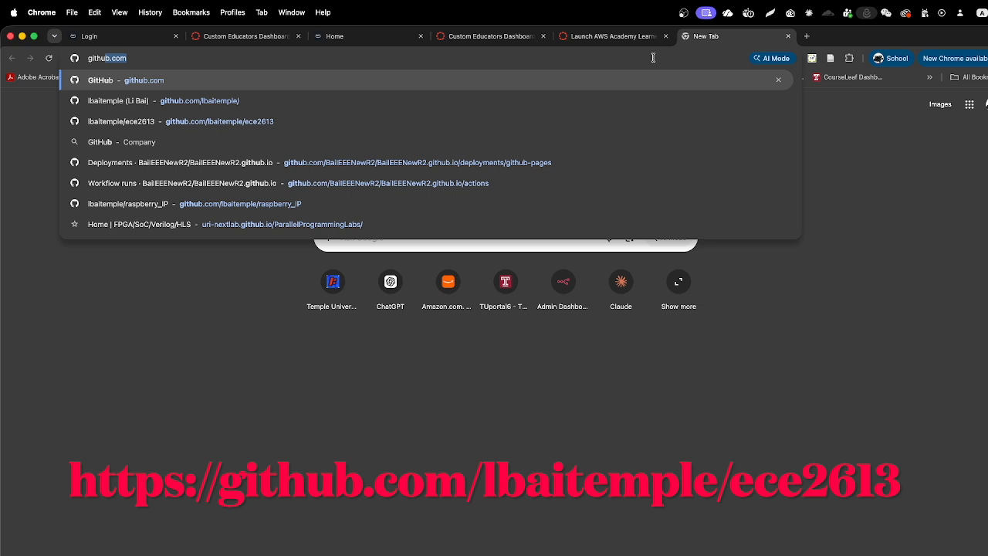
{"action": "type", "text": "b.com/"}
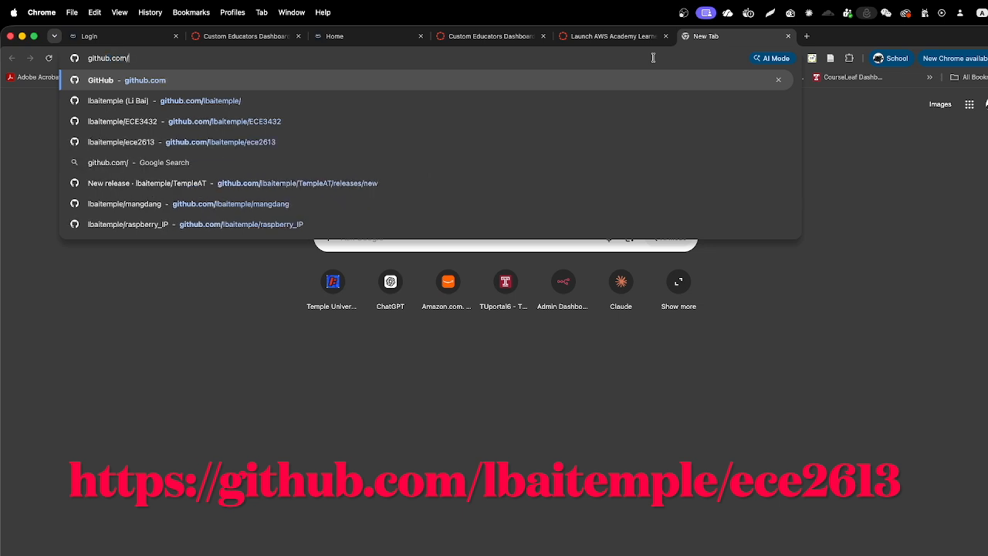
{"action": "type", "text": "lbaite"}
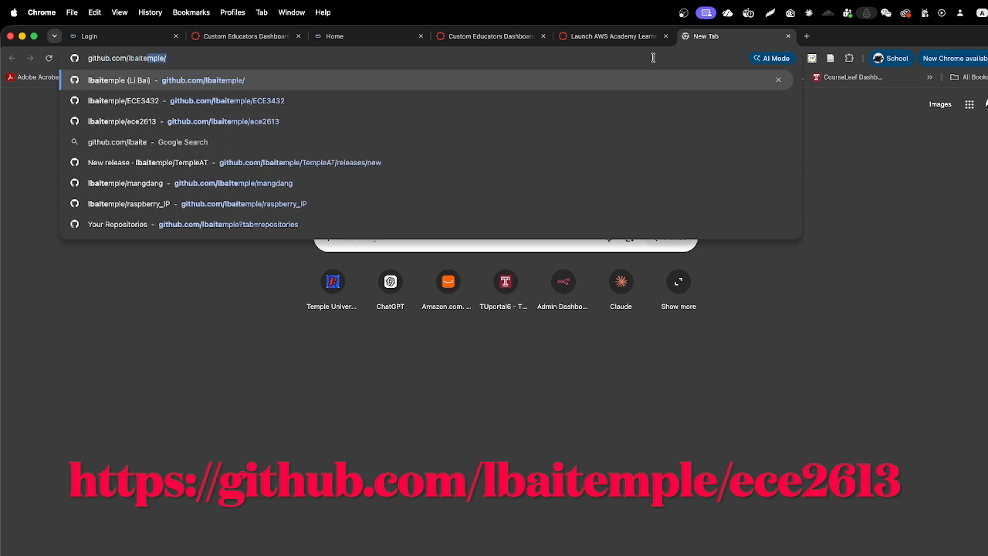
{"action": "type", "text": "mple/ece"}
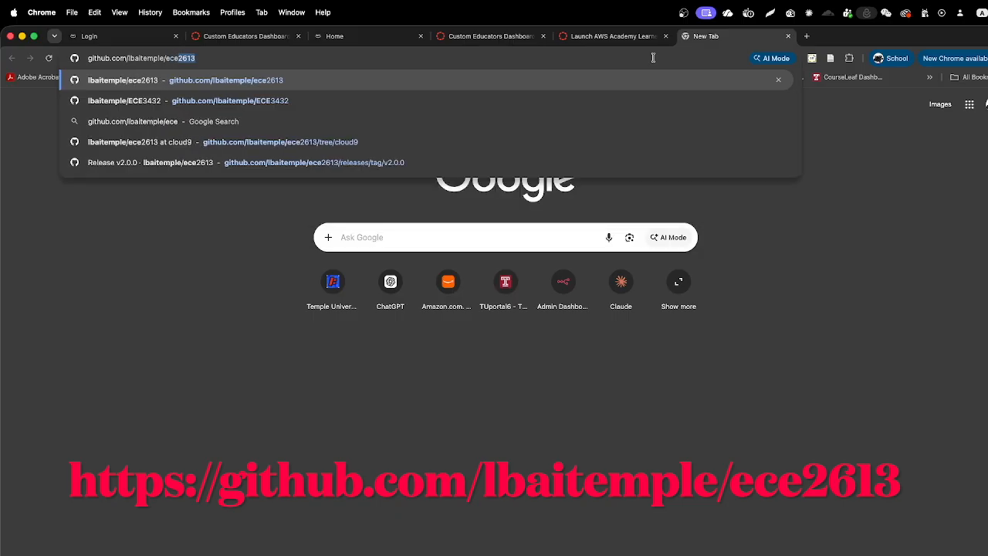
{"action": "type", "text": "2613"}
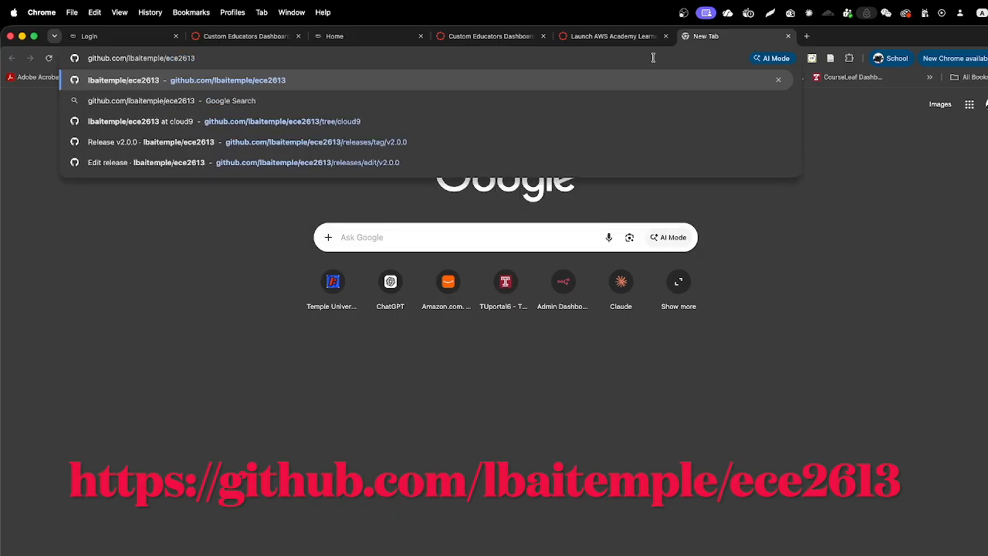
{"action": "key", "text": "Return"}
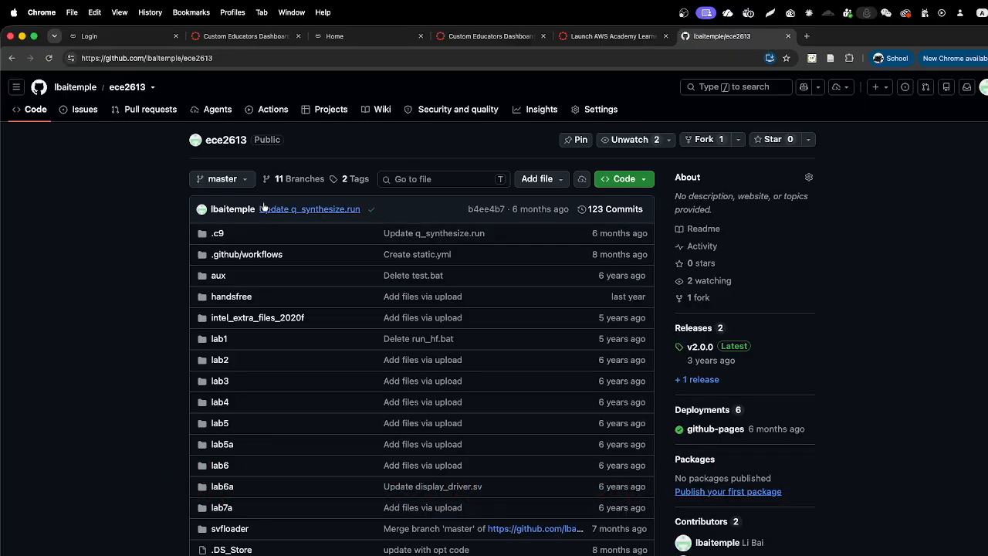
Switch the ece2613 repository to the cloud9 branch and look over its files
{"action": "left_click", "coordinate": [247, 187]}
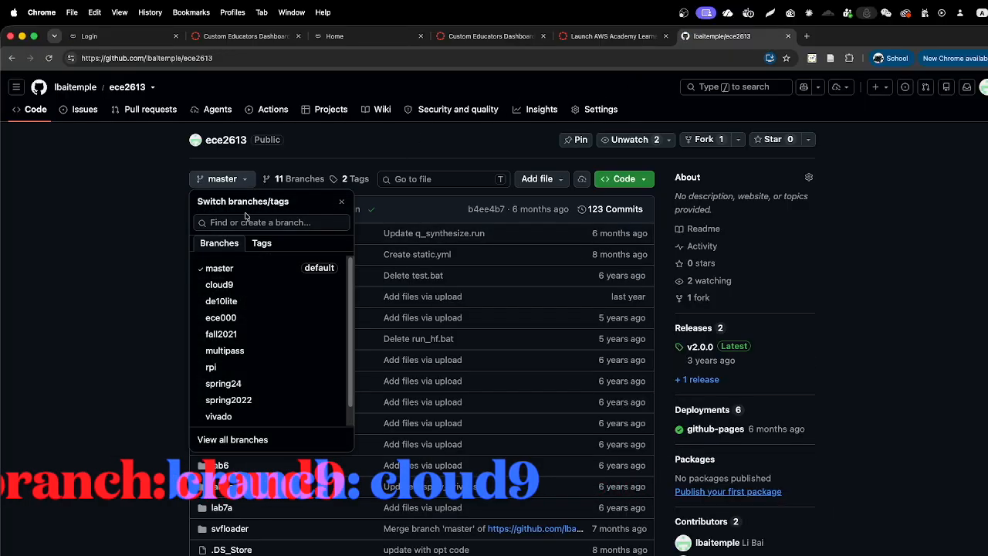
{"action": "left_click", "coordinate": [231, 288]}
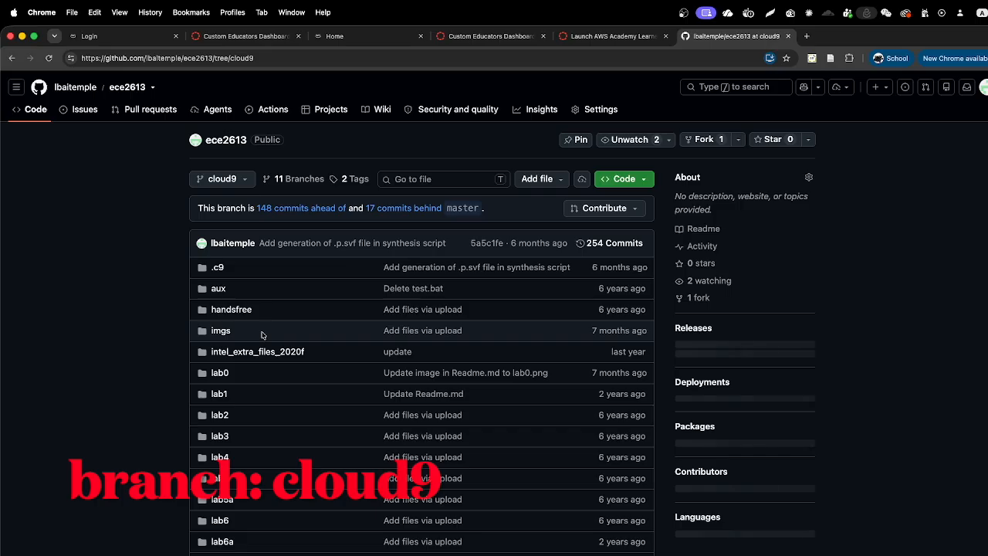
{"action": "scroll", "coordinate": [260, 268], "scroll_direction": "down", "scroll_amount": 1}
Return to the Learner Lab page, check the AWS session details, and reload the page to refresh the lab status
{"action": "left_click", "coordinate": [606, 36]}
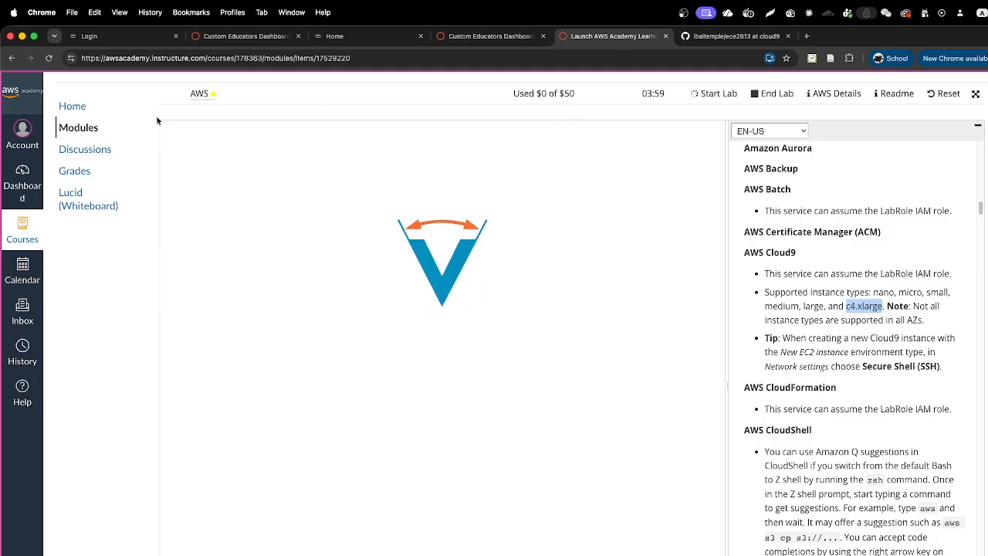
{"action": "left_click", "coordinate": [48, 59]}
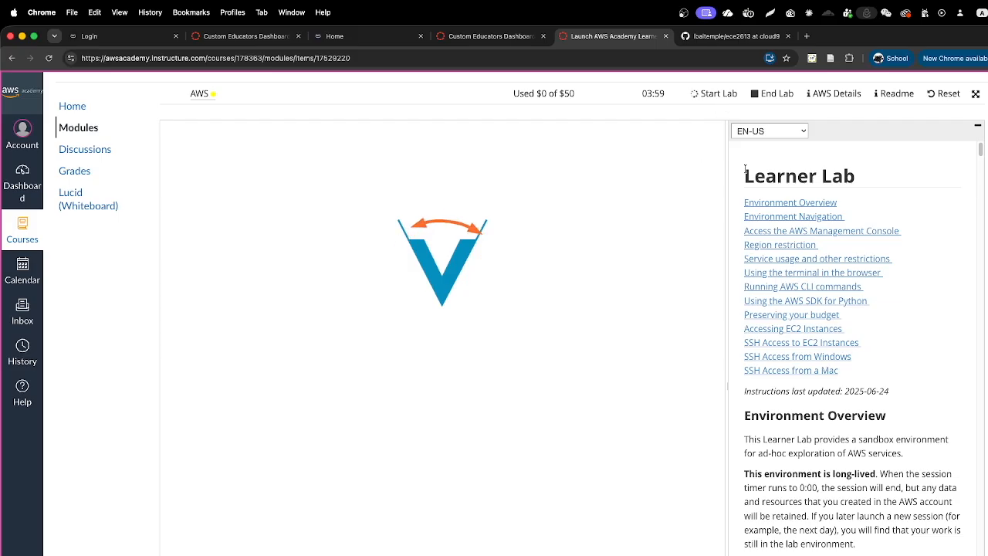
{"action": "left_click", "coordinate": [830, 95]}
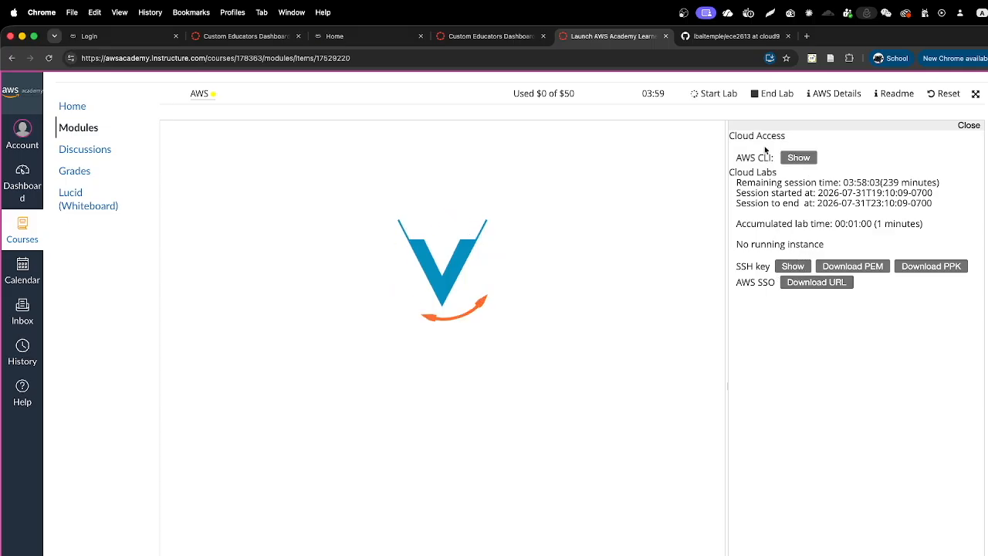
{"action": "left_click", "coordinate": [966, 126]}
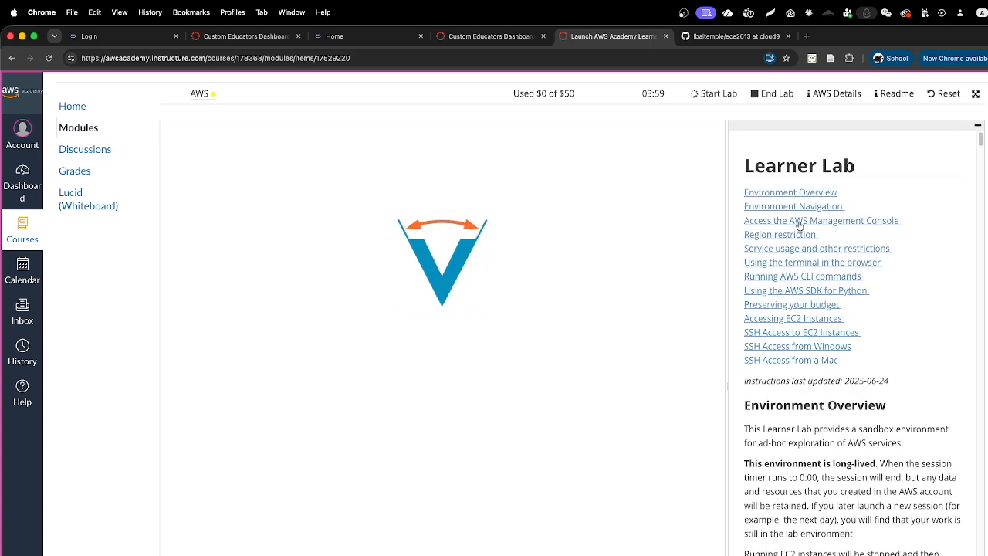
{"action": "scroll", "coordinate": [826, 417], "scroll_direction": "down", "scroll_amount": 1}
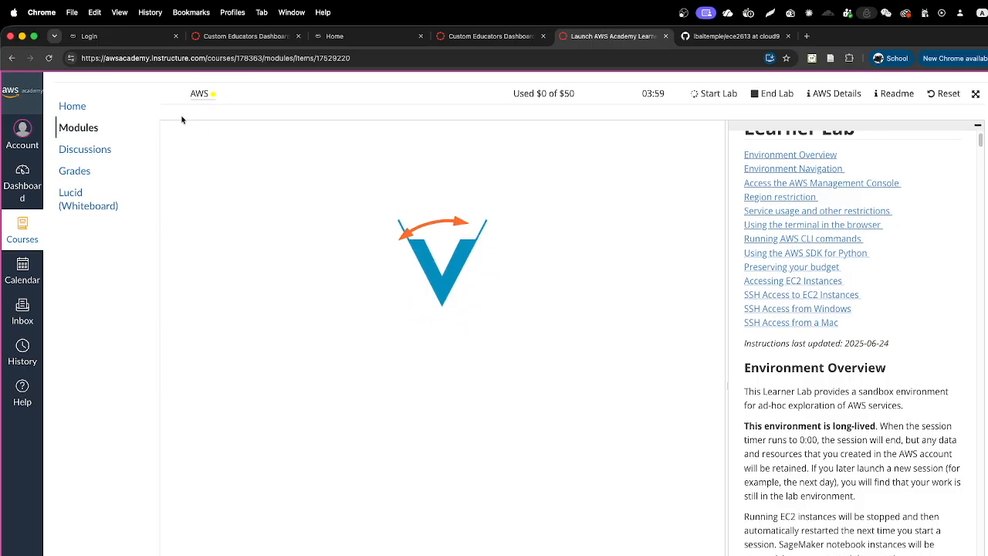
{"action": "left_click", "coordinate": [50, 58]}
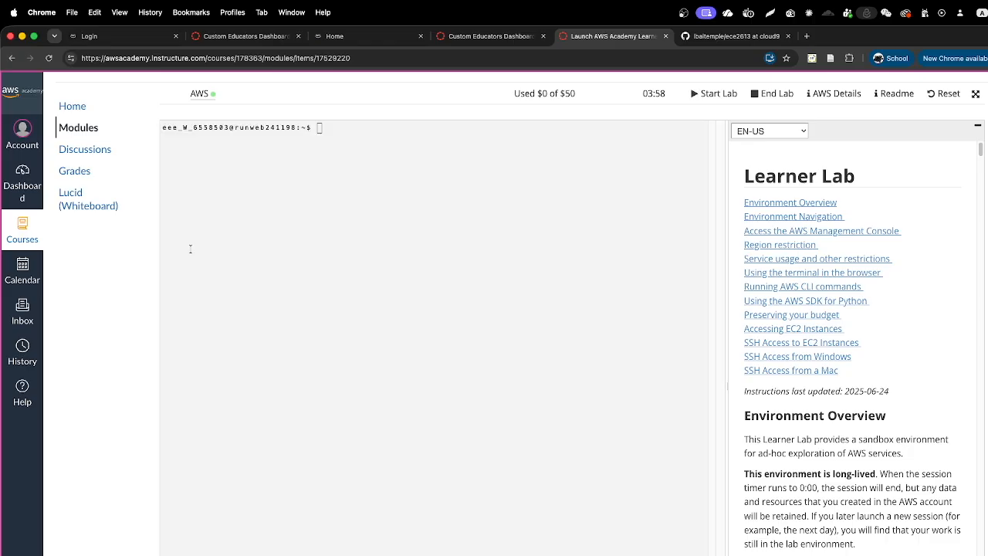
Log out of the conflicting AWS account and open the AWS Management Console from the Learner Lab
{"action": "left_click", "coordinate": [200, 94]}
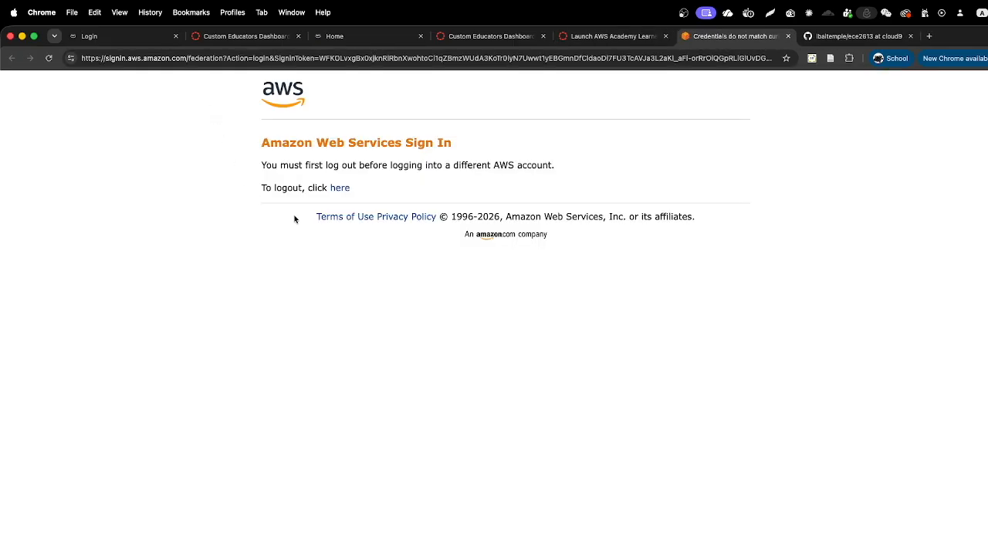
{"action": "left_click", "coordinate": [340, 188]}
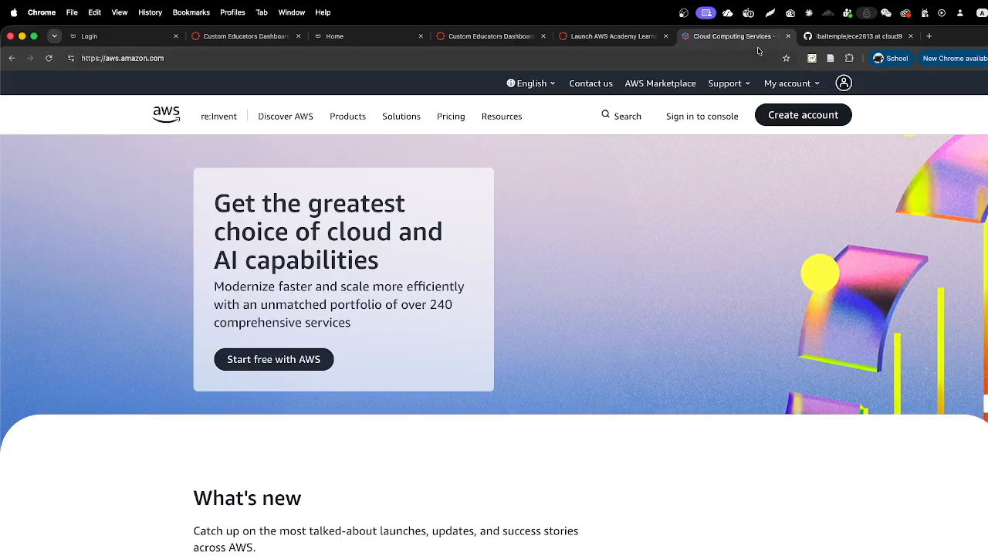
{"action": "left_click", "coordinate": [787, 36]}
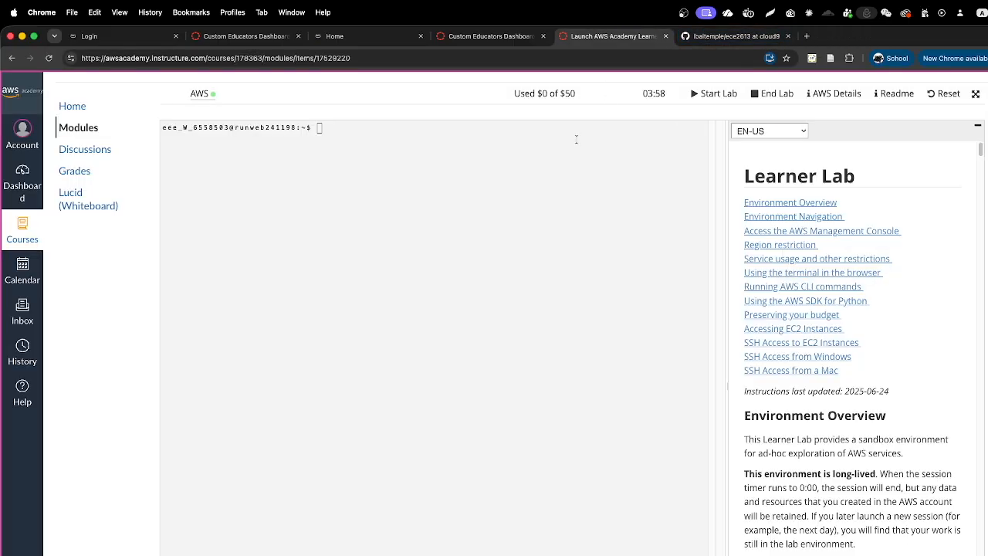
{"action": "left_click", "coordinate": [195, 93]}
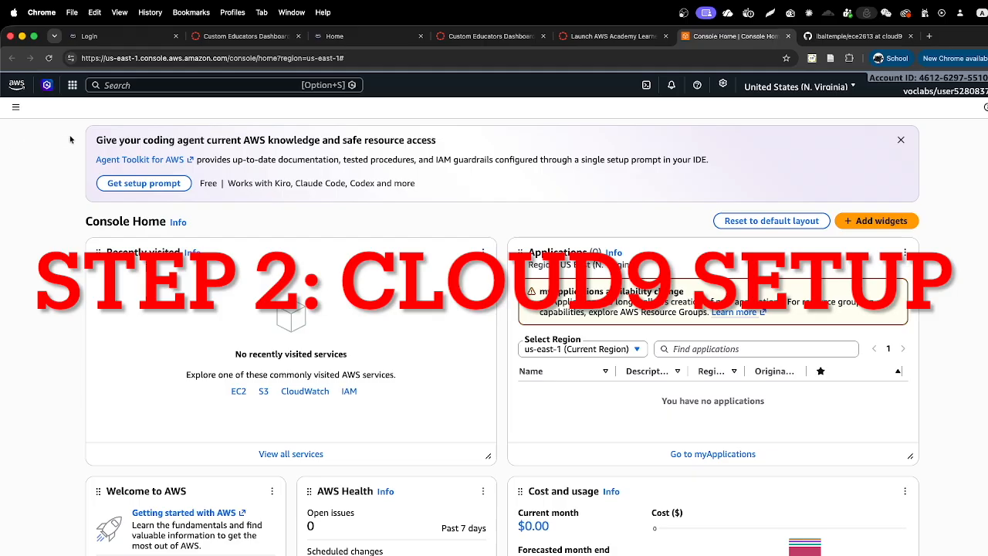
Search the AWS services for cloud9 and open the AWS Cloud9 service
{"action": "left_click", "coordinate": [72, 85]}
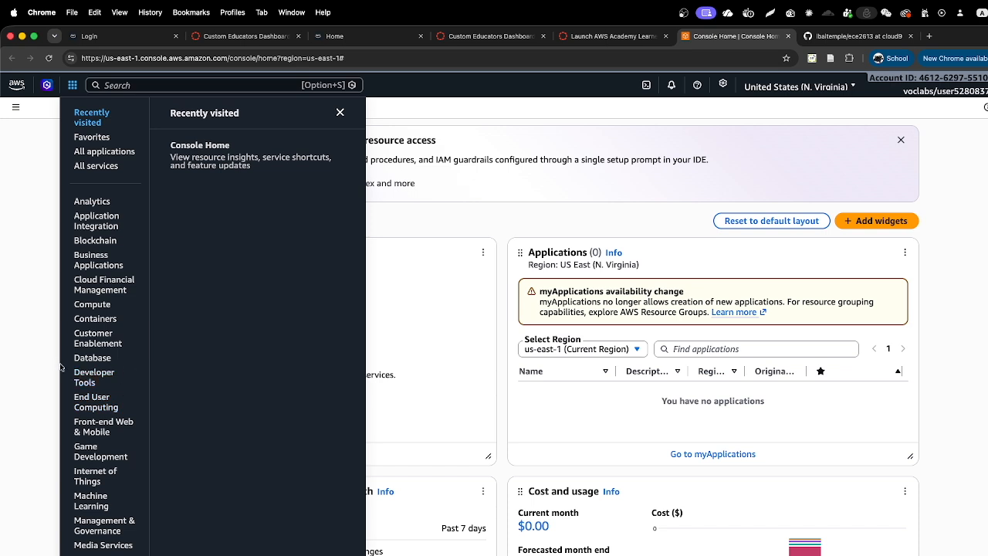
{"action": "left_click", "coordinate": [35, 395]}
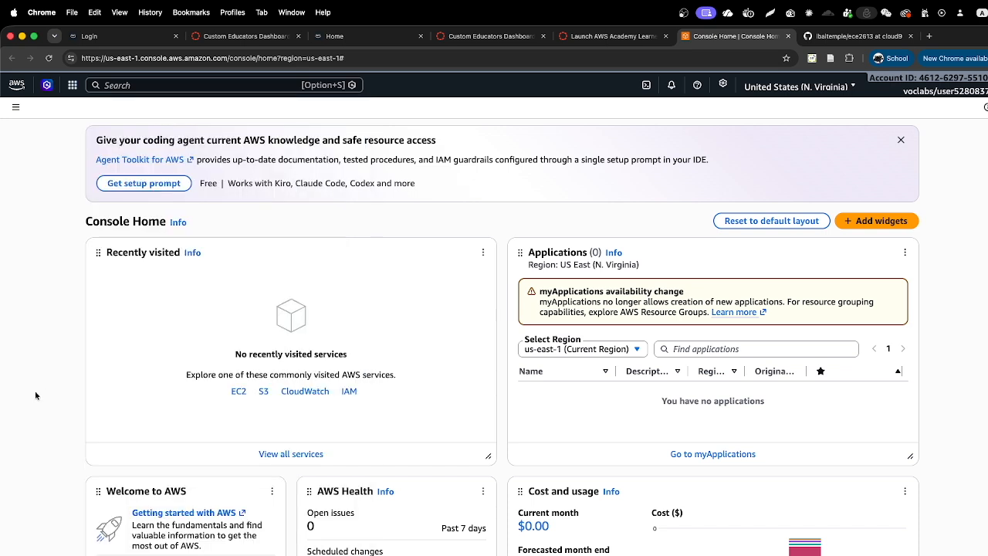
{"action": "left_click", "coordinate": [112, 84]}
{"action": "type", "text": "cloud WAN"}
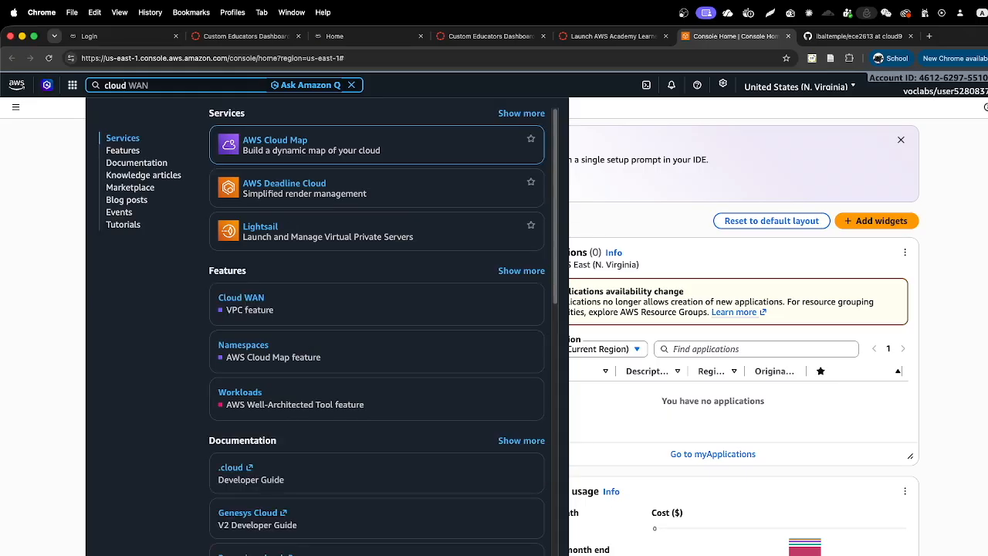
{"action": "key", "text": "BackSpace"}
{"action": "key", "text": "BackSpace"}
{"action": "key", "text": "BackSpace"}
{"action": "key", "text": "BackSpace"}
{"action": "type", "text": "9"}
{"action": "left_click", "coordinate": [246, 142]}
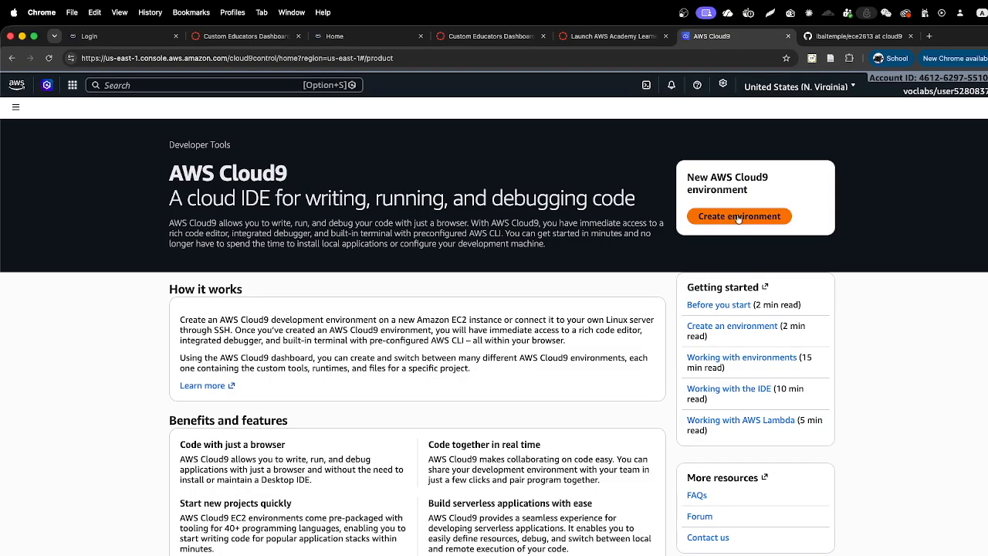
Start a new Cloud9 environment named ece2613 and choose c4.xlarge from the additional instance types
{"action": "left_click", "coordinate": [738, 217]}
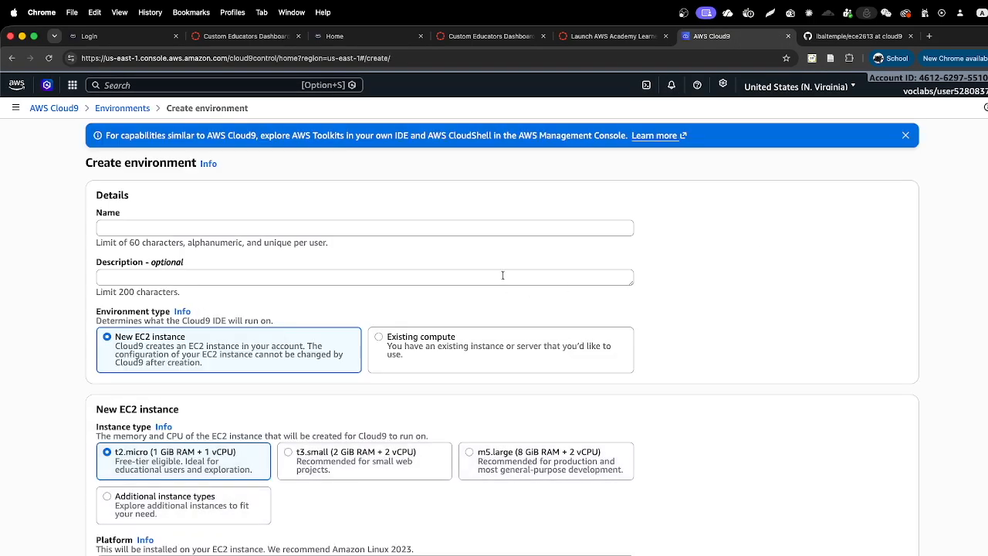
{"action": "left_click", "coordinate": [376, 228]}
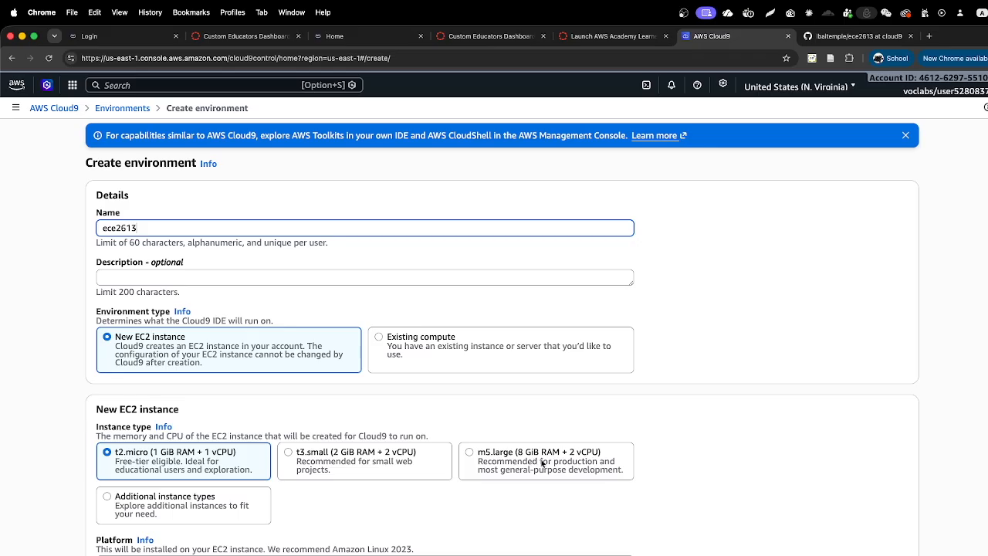
{"action": "left_click", "coordinate": [131, 509]}
{"action": "scroll", "coordinate": [131, 494], "scroll_direction": "down", "scroll_amount": 5}
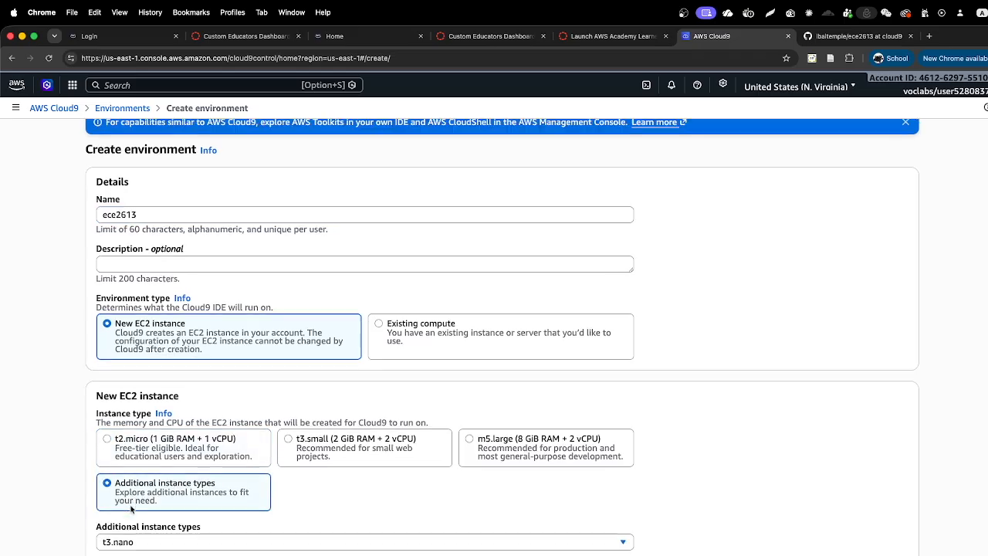
{"action": "left_click", "coordinate": [127, 365]}
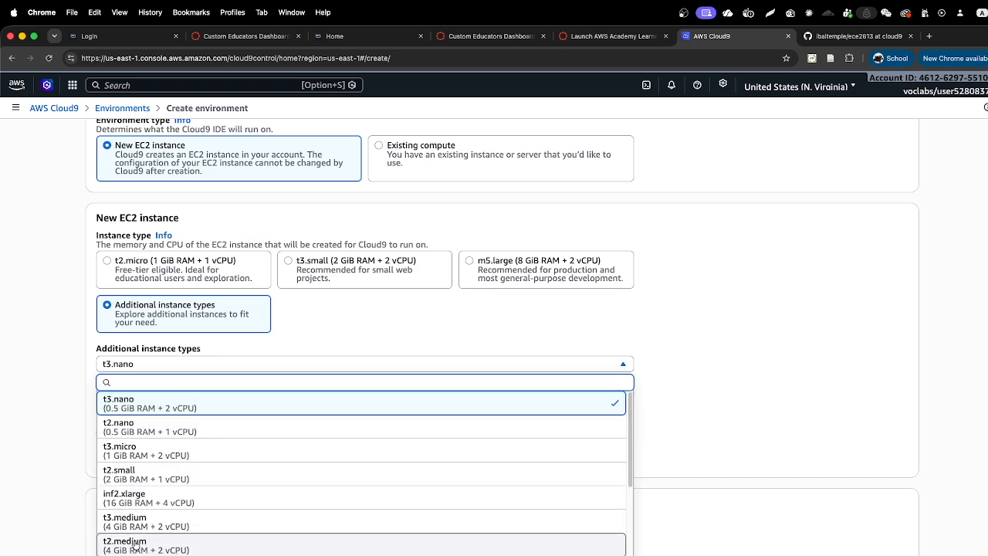
{"action": "scroll", "coordinate": [135, 540], "scroll_direction": "down", "scroll_amount": 5}
{"action": "scroll", "coordinate": [135, 544], "scroll_direction": "down", "scroll_amount": 4}
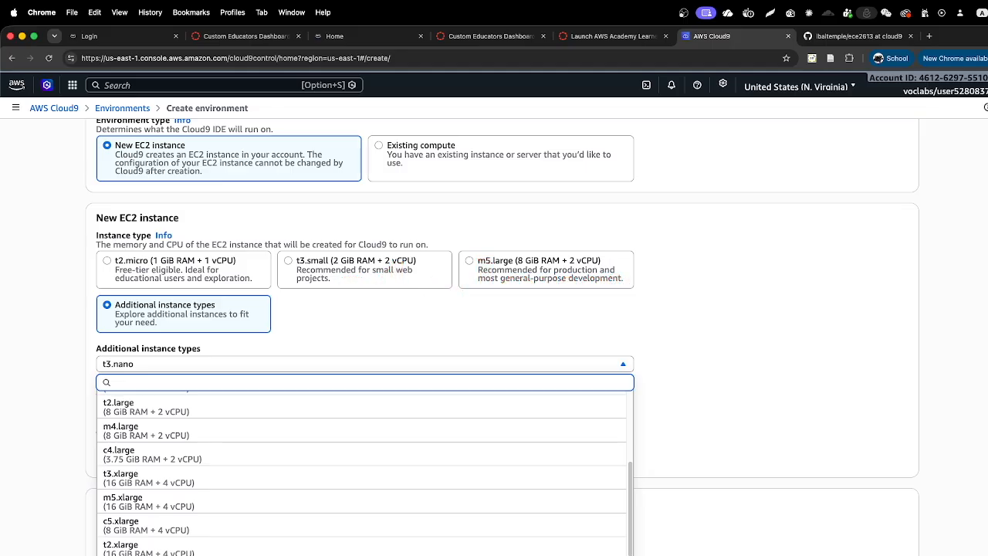
{"action": "left_click", "coordinate": [123, 553]}
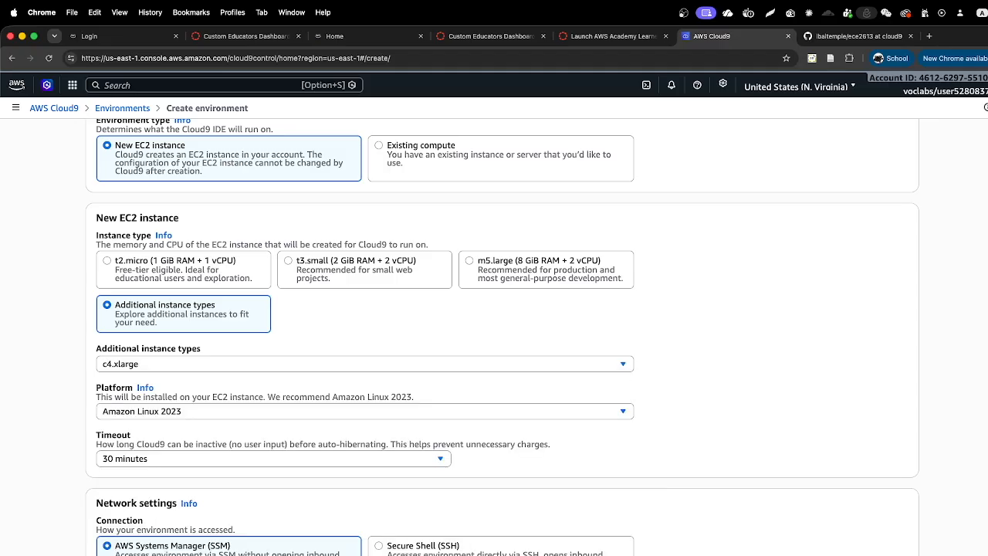
Create the environment with the Ubuntu Server 22.04 LTS platform and Secure Shell (SSH) connection, and open its IDE
{"action": "left_click", "coordinate": [141, 410]}
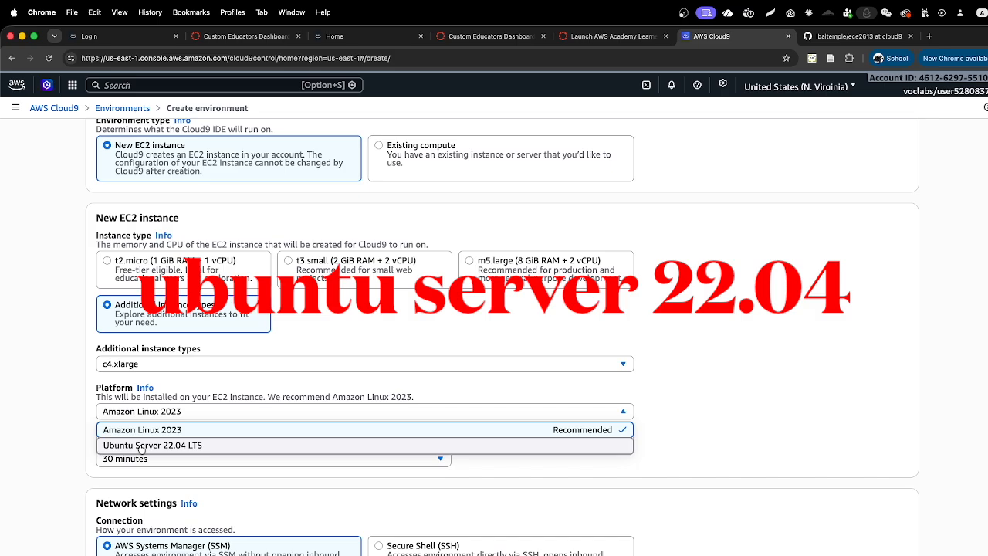
{"action": "left_click", "coordinate": [139, 446]}
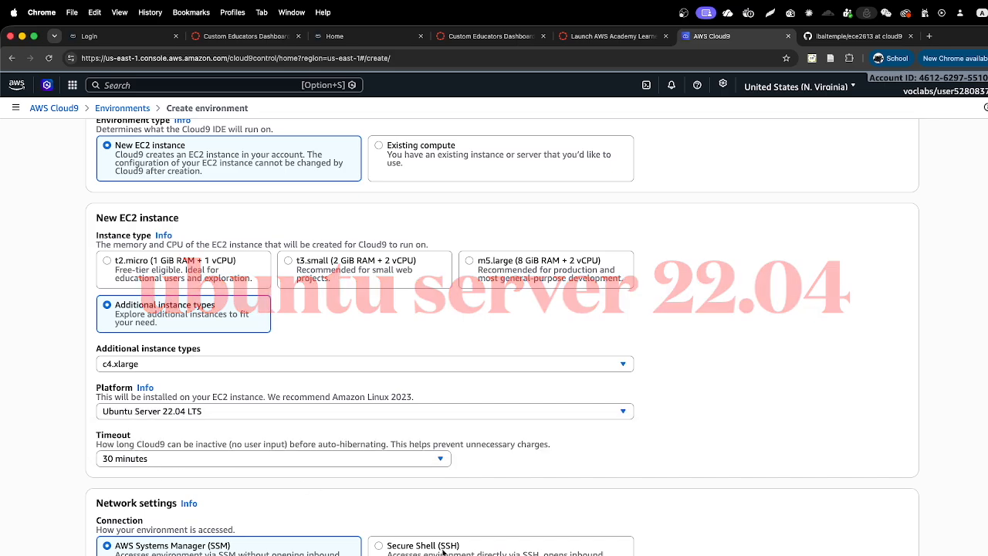
{"action": "left_click", "coordinate": [441, 548]}
{"action": "scroll", "coordinate": [443, 551], "scroll_direction": "down", "scroll_amount": 2}
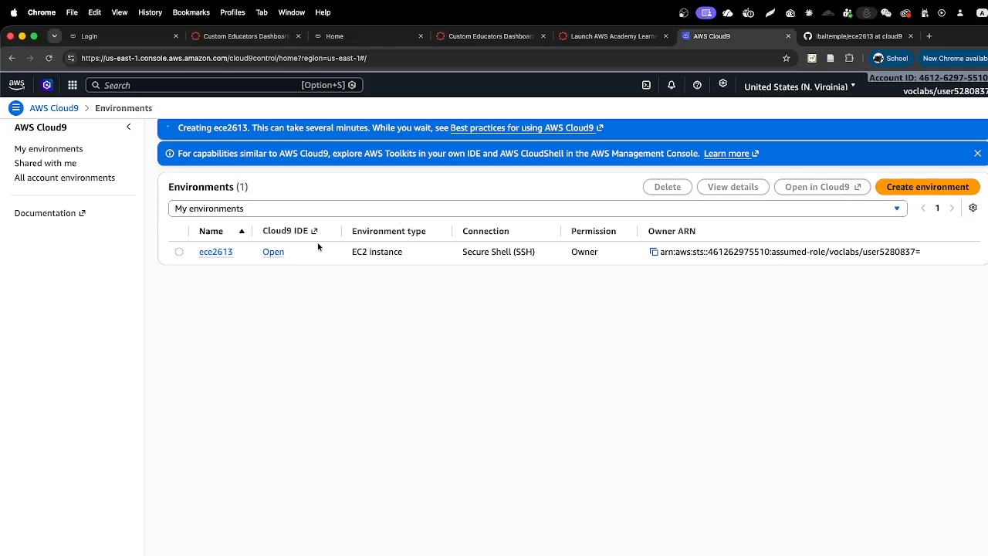
{"action": "left_click", "coordinate": [274, 252]}
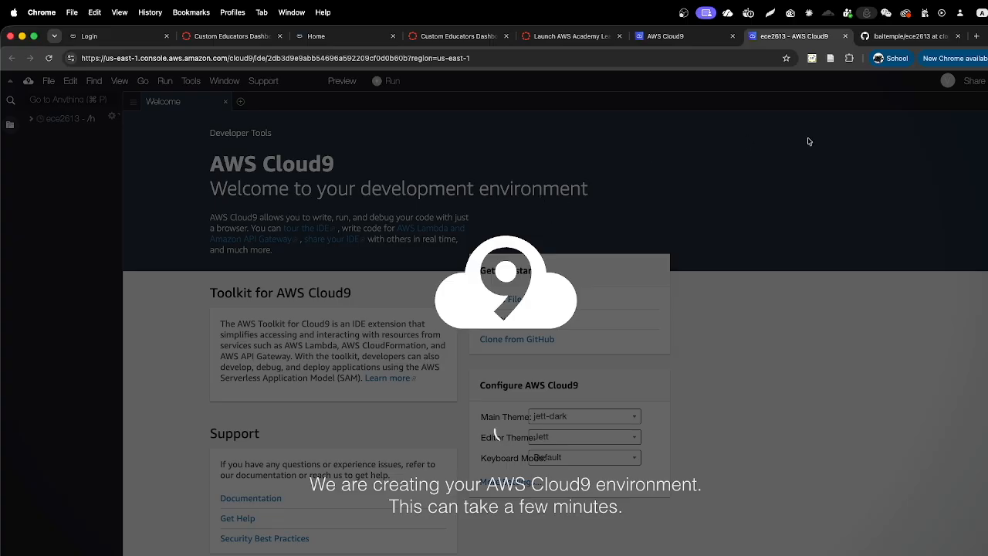
Copy the command "sudo apt update && sudo apt upgrade -y" from the README of the GitHub repository's cloud9 branch
{"action": "left_click", "coordinate": [910, 36]}
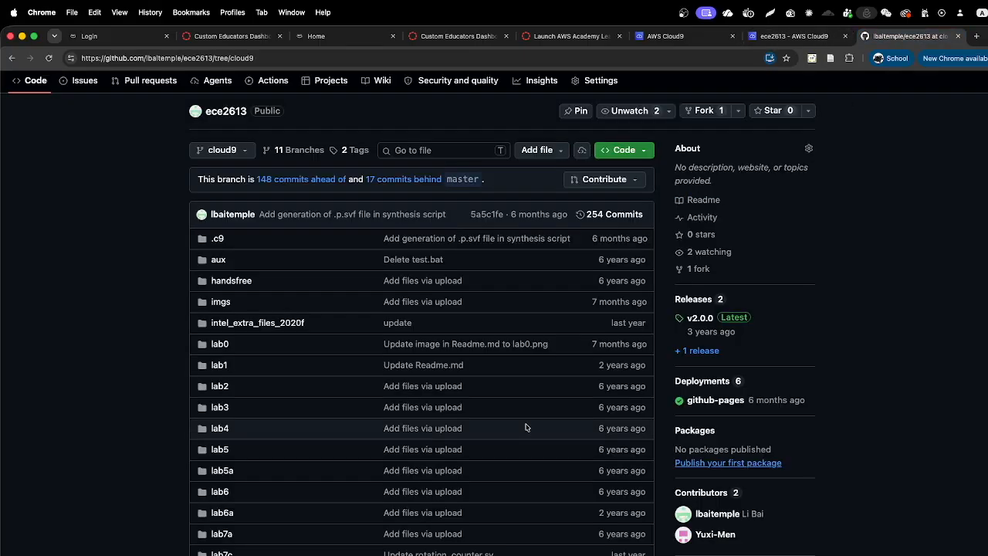
{"action": "scroll", "coordinate": [526, 427], "scroll_direction": "down", "scroll_amount": 10}
{"action": "scroll", "coordinate": [527, 427], "scroll_direction": "up", "scroll_amount": 1}
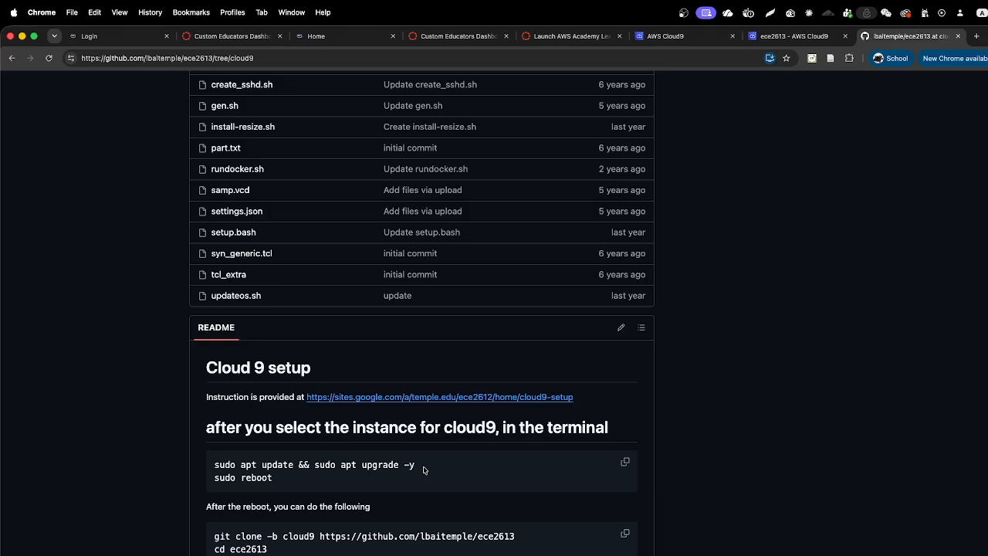
{"action": "left_click_drag", "start_coordinate": [423, 469], "coordinate": [212, 470]}
{"action": "key", "text": "super+c"}
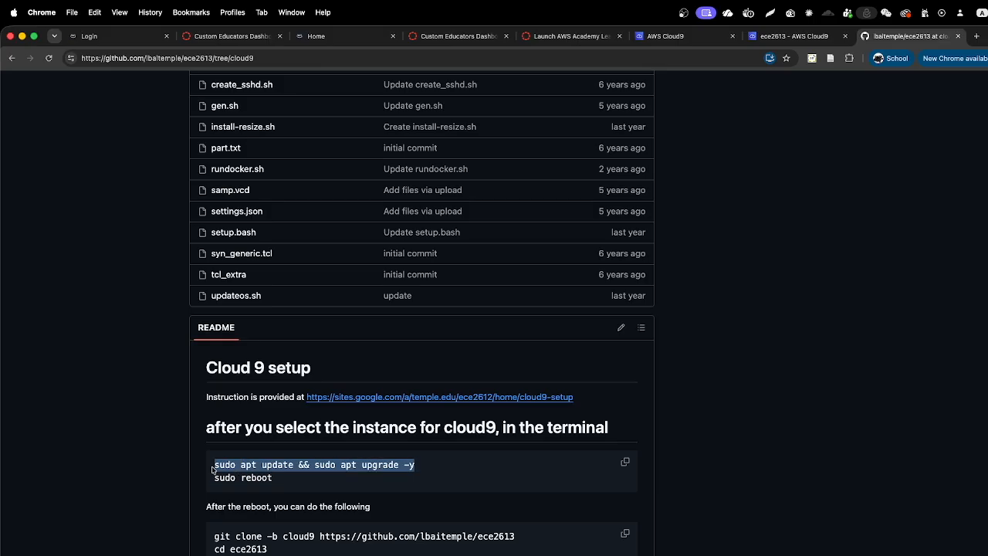
Return to the Cloud9 IDE, open a new terminal, and run "sudo apt update && sudo apt upgrade -y"
{"action": "left_click", "coordinate": [785, 37]}
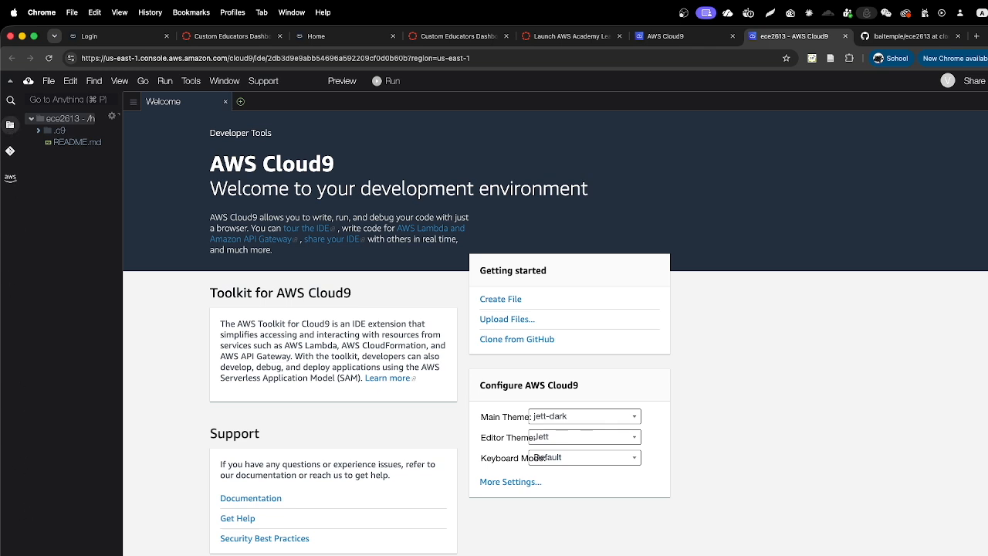
{"action": "left_click", "coordinate": [240, 103]}
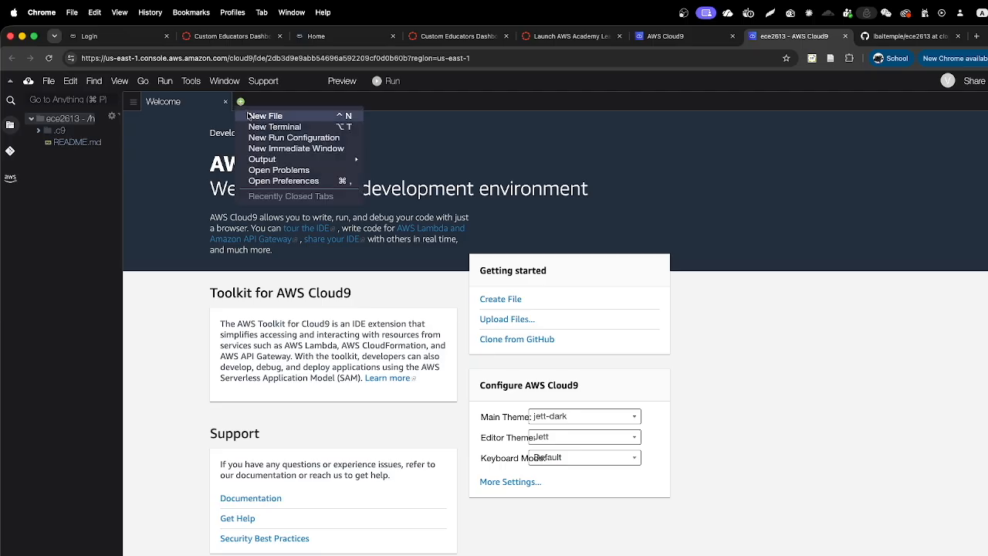
{"action": "left_click", "coordinate": [254, 127]}
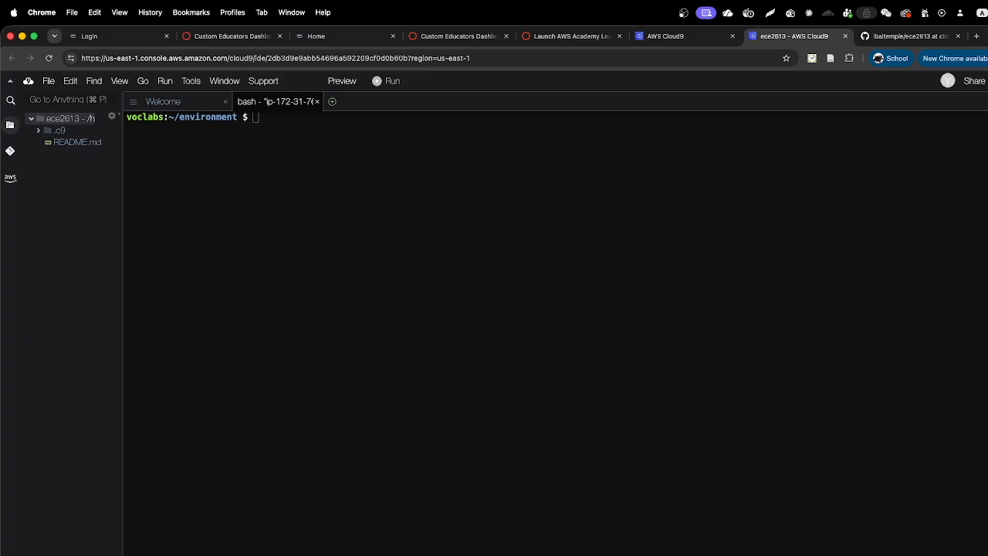
{"action": "left_click", "coordinate": [314, 242]}
{"action": "key", "text": "super+v"}
{"action": "key", "text": "Return"}
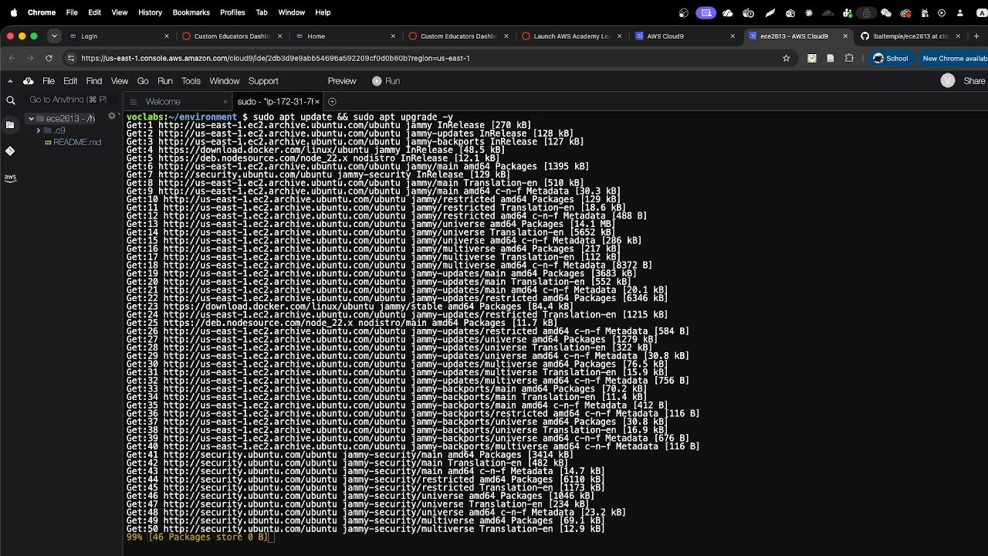
Close the extra terminal, keeping the one that runs the package upgrade
{"action": "key", "text": "alt+w"}
{"action": "left_click", "coordinate": [553, 342]}
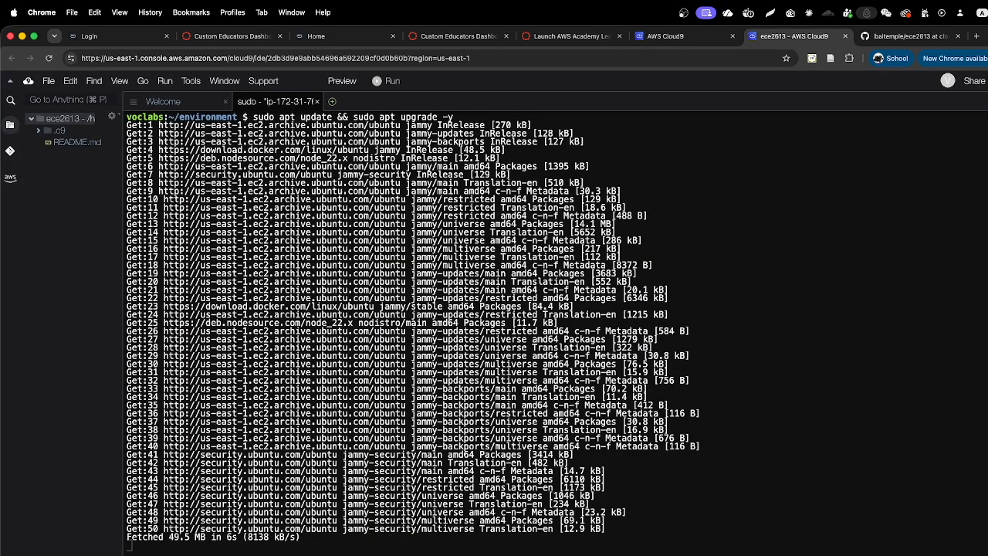
{"action": "key", "text": "alt+w"}
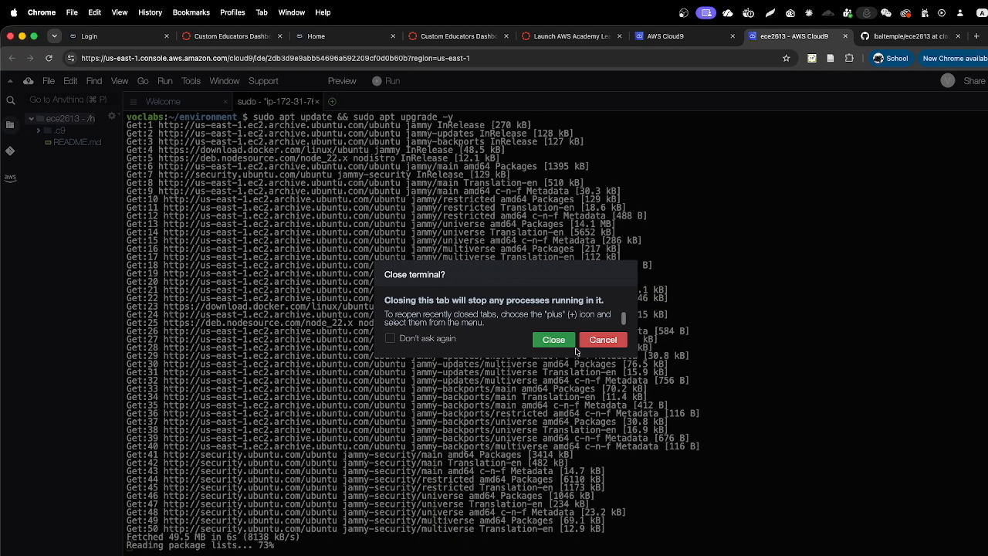
{"action": "left_click", "coordinate": [550, 340]}
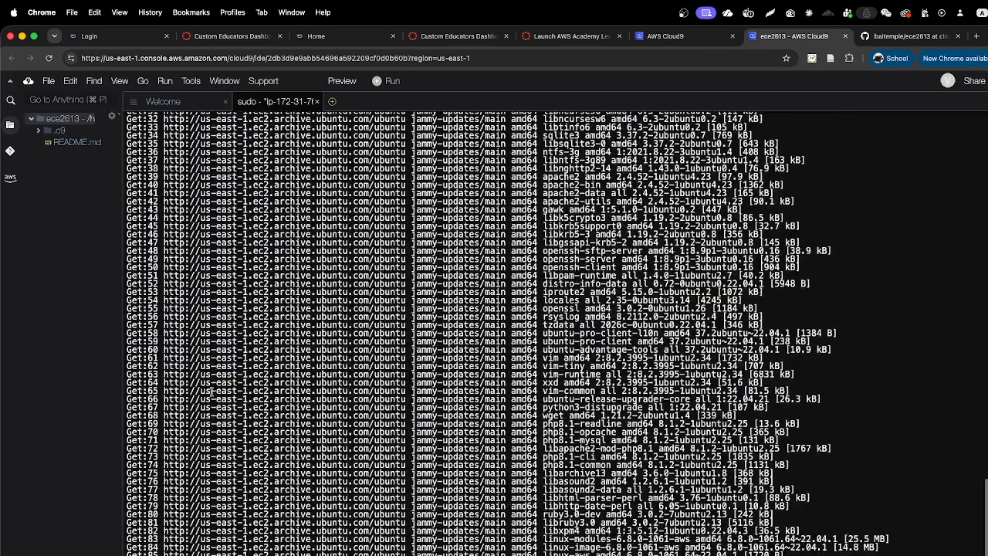
Show the Console pane beneath the terminal that runs the package upgrade
{"action": "left_click", "coordinate": [118, 81]}
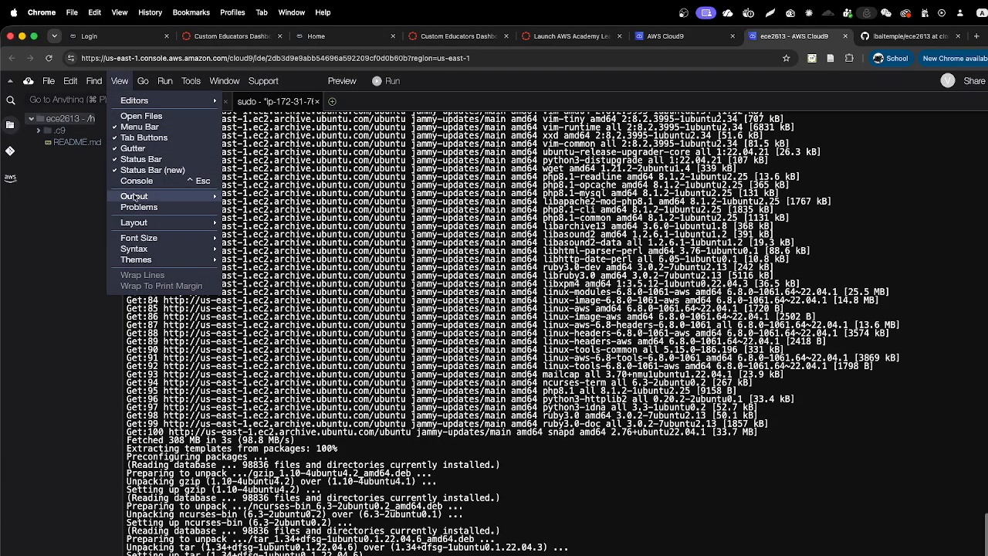
{"action": "mouse_move", "coordinate": [135, 197]}
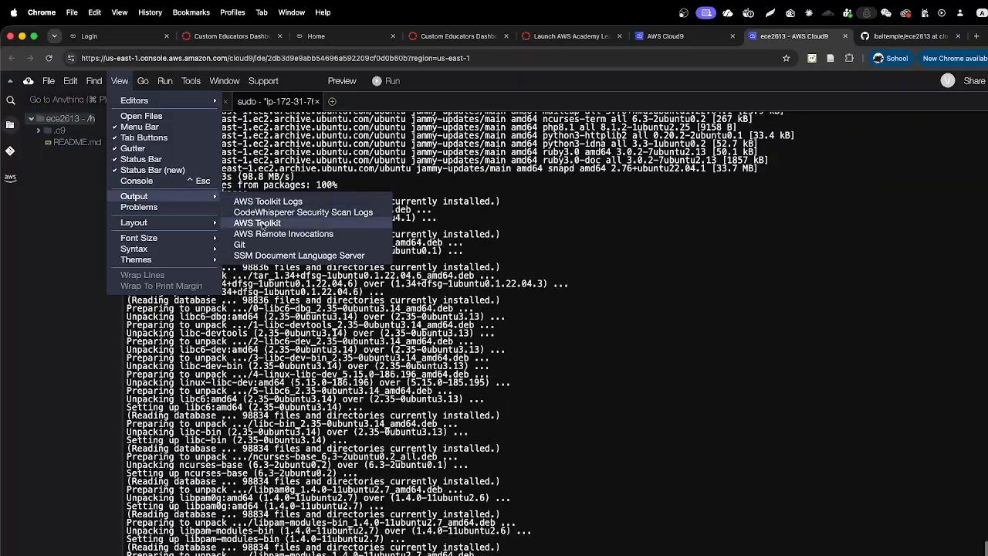
{"action": "left_click", "coordinate": [370, 360]}
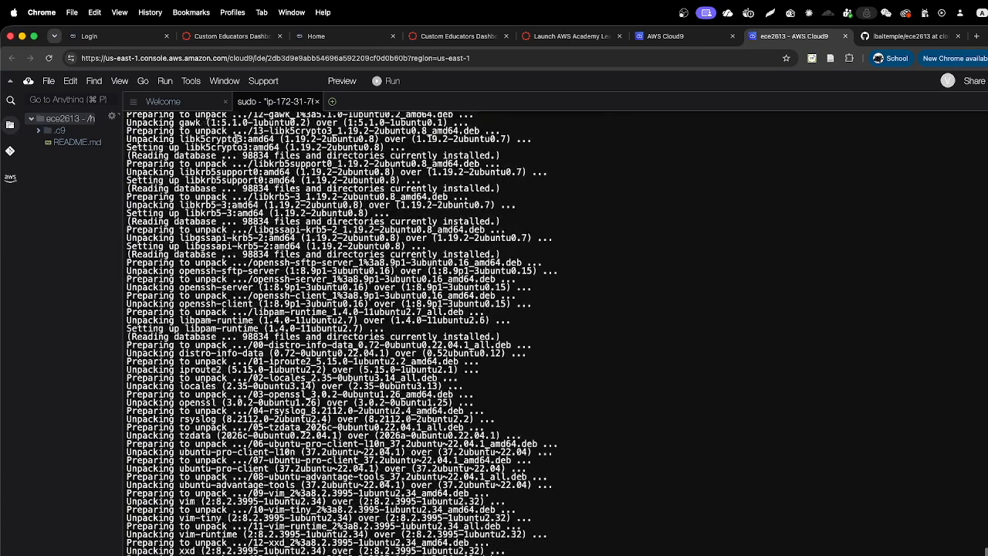
{"action": "left_click", "coordinate": [120, 82]}
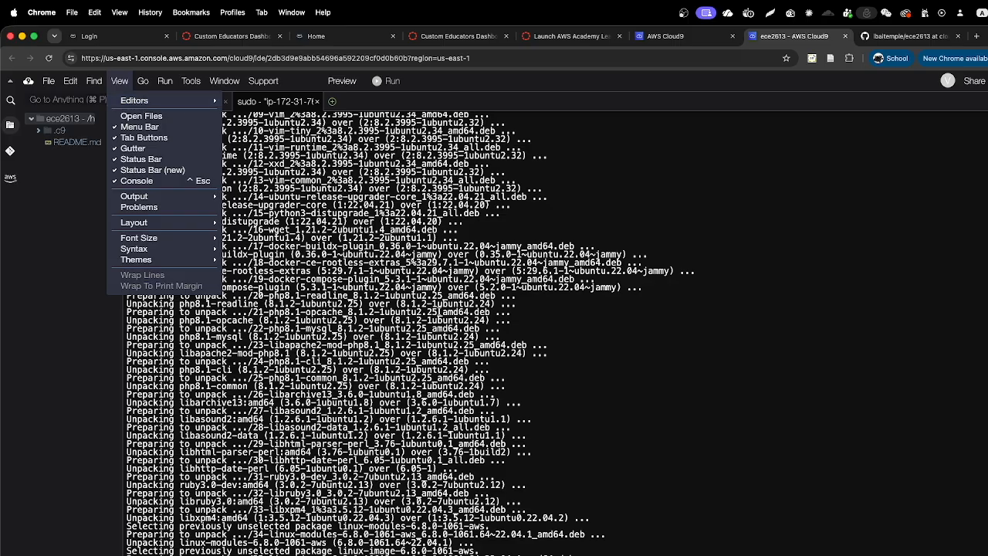
{"action": "left_click", "coordinate": [136, 286]}
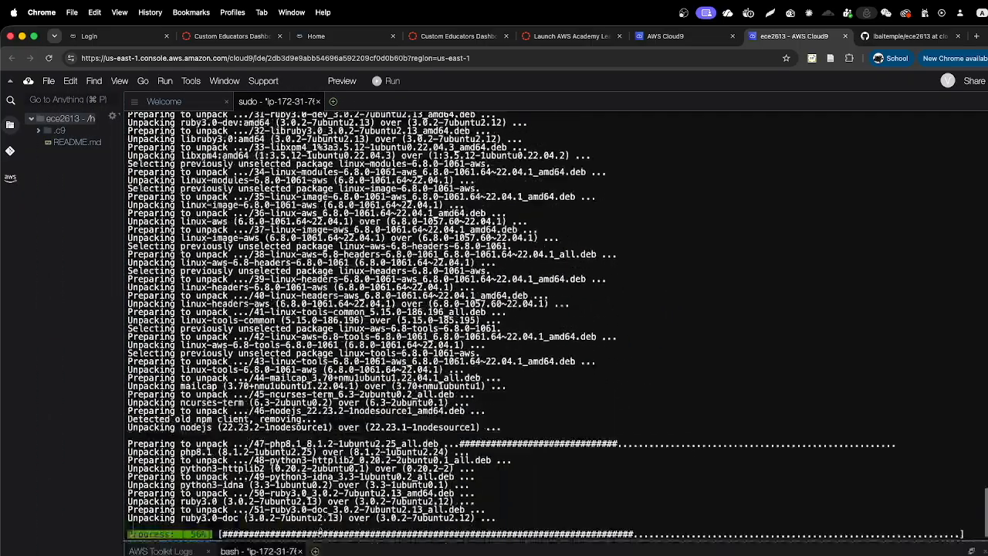
View the Cloud9 dashboard's environment list and the AWS Console Home, and return to the ece2613 IDE
{"action": "scroll", "coordinate": [556, 332], "scroll_direction": "up", "scroll_amount": 4}
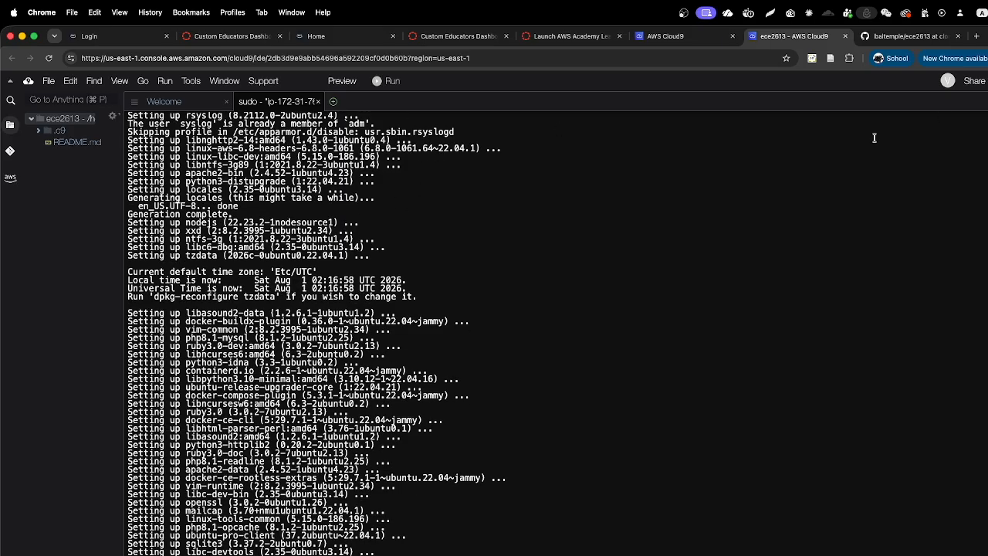
{"action": "left_click", "coordinate": [948, 85]}
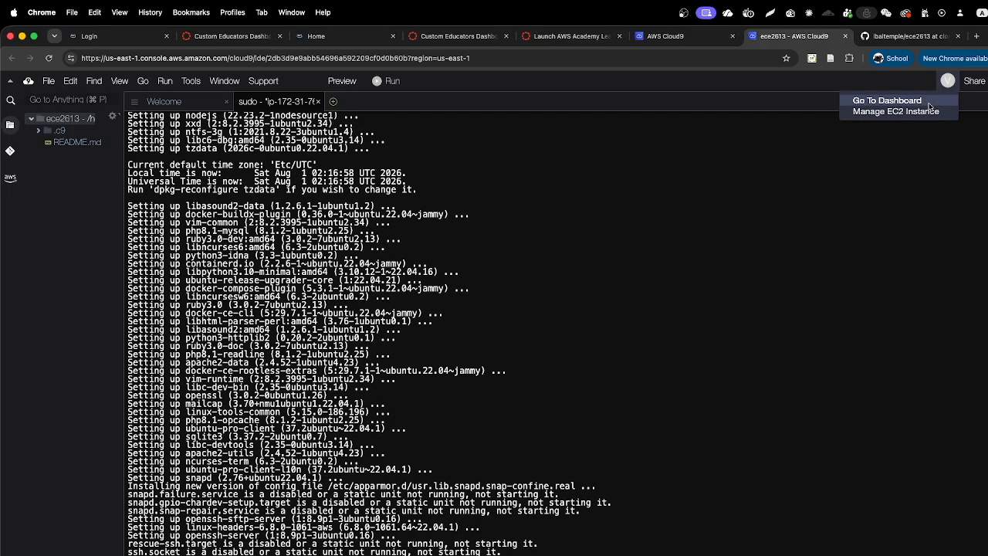
{"action": "left_click", "coordinate": [929, 104]}
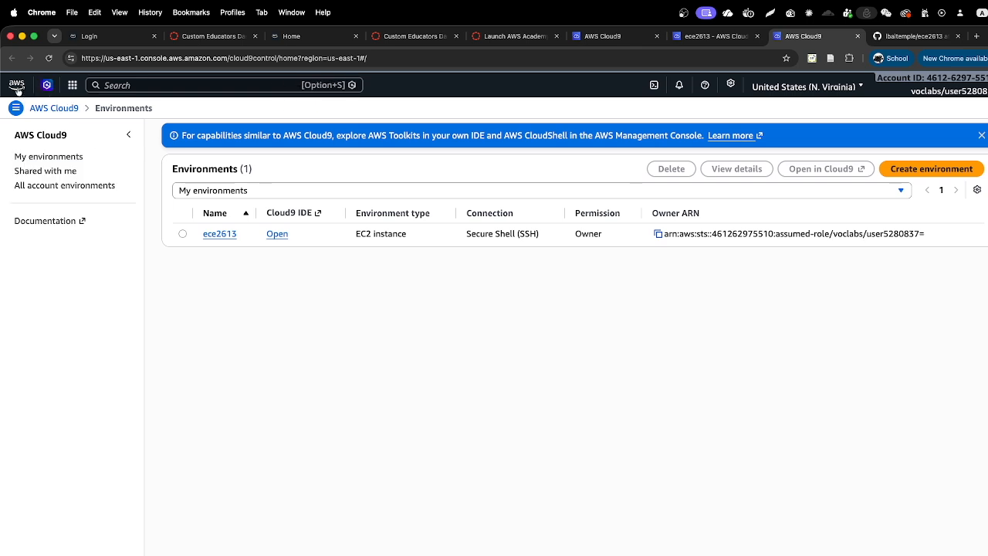
{"action": "left_click", "coordinate": [17, 87]}
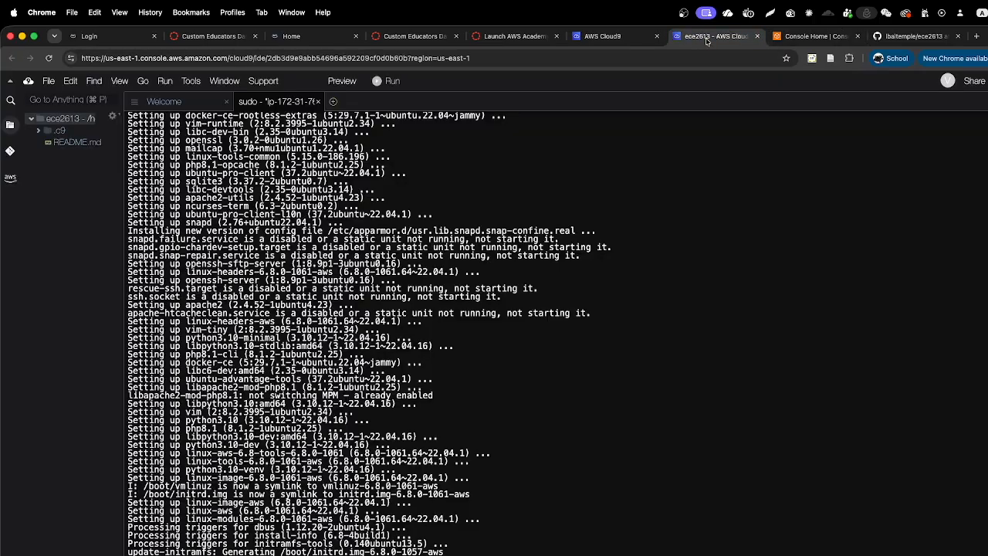
{"action": "left_click", "coordinate": [706, 36]}
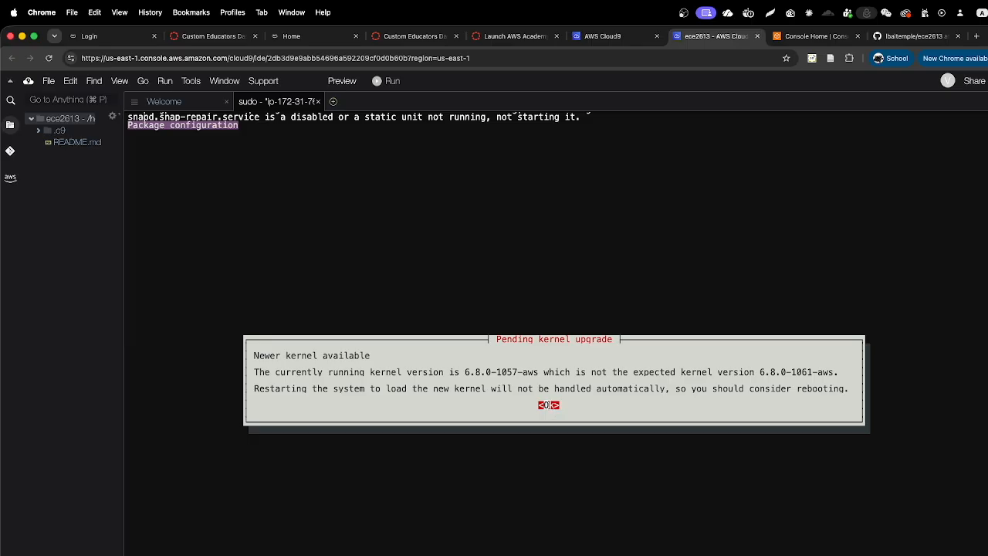
Acknowledge the pending kernel upgrade notice and accept the preselected services to restart in the package configuration
{"action": "key", "text": "Return"}
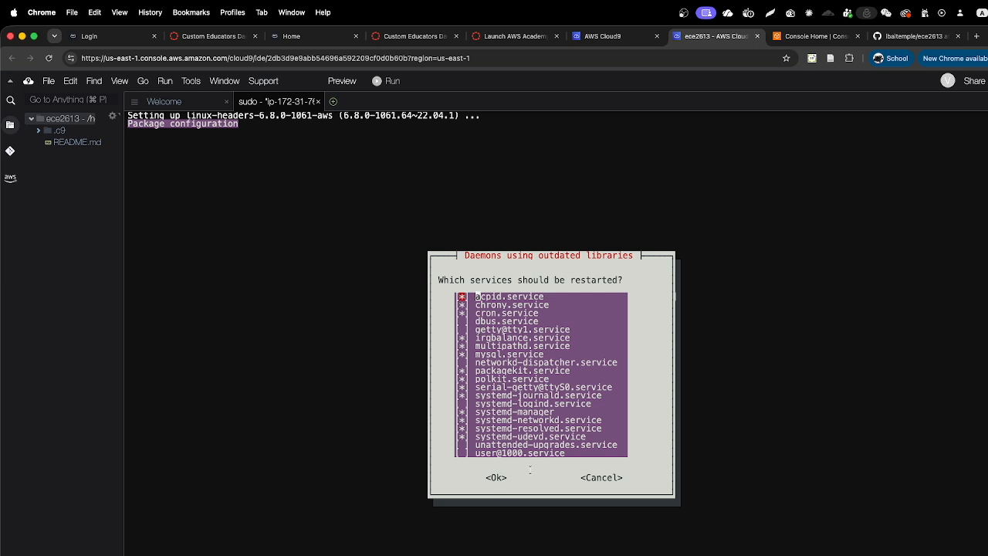
{"action": "key", "text": "Tab"}
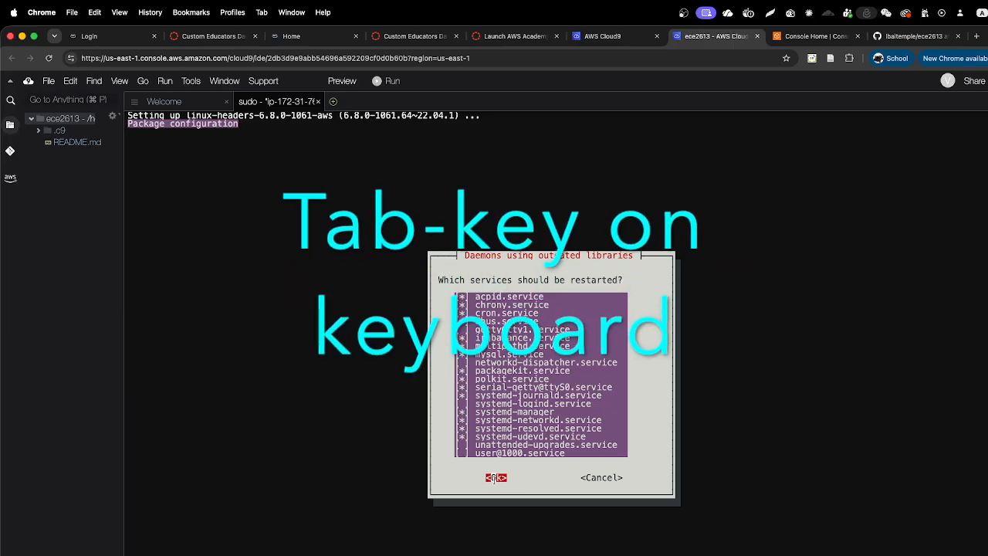
{"action": "key", "text": "Return"}
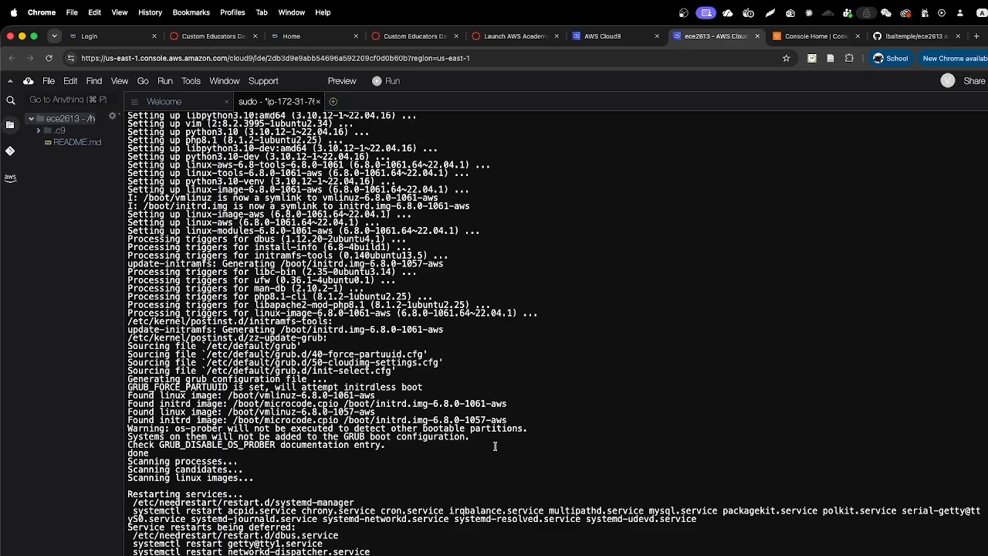
Copy "sudo reboot" from the GitHub README, run it in the Cloud9 terminal, and dismiss the connection error
{"action": "left_click", "coordinate": [914, 36]}
{"action": "left_click_drag", "start_coordinate": [278, 482], "coordinate": [210, 481]}
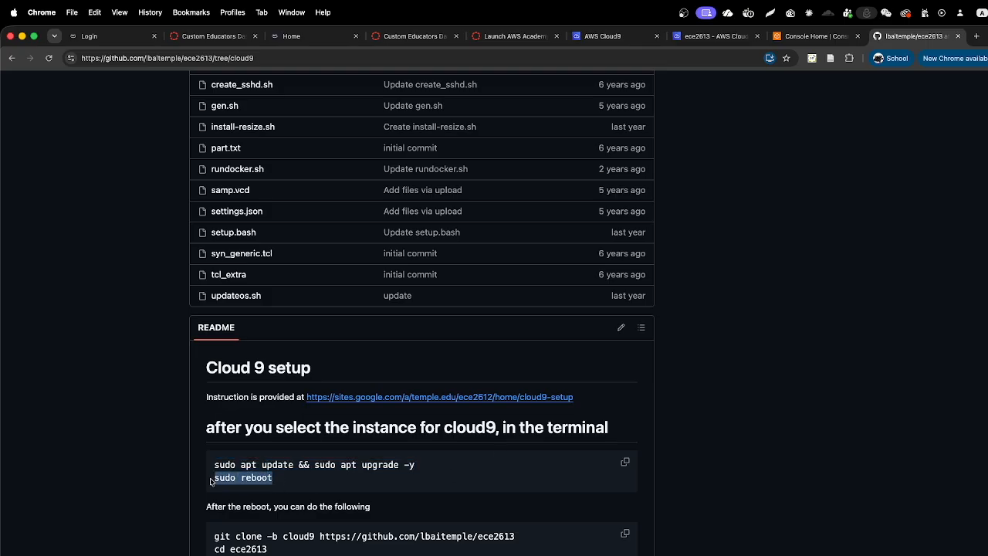
{"action": "left_click", "coordinate": [681, 37]}
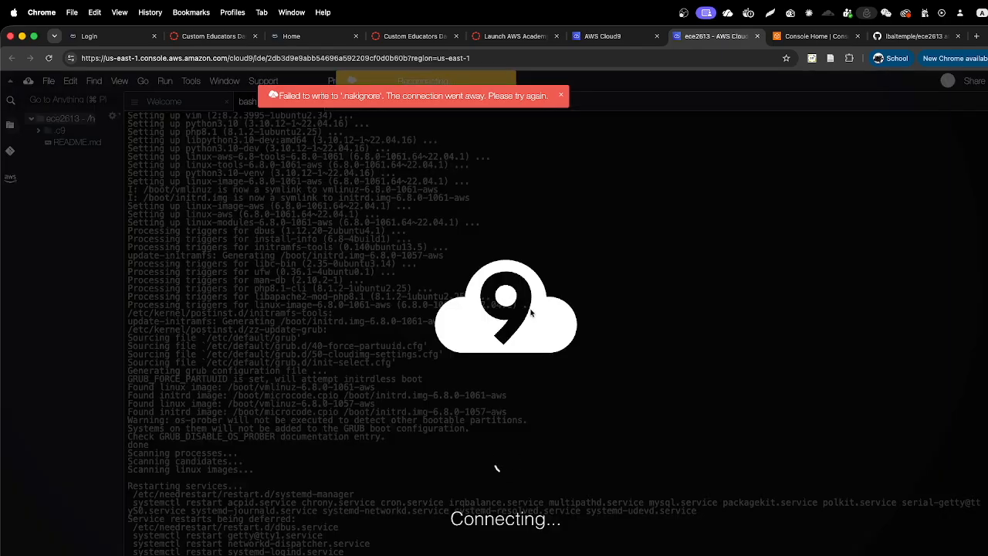
{"action": "left_click", "coordinate": [561, 98]}
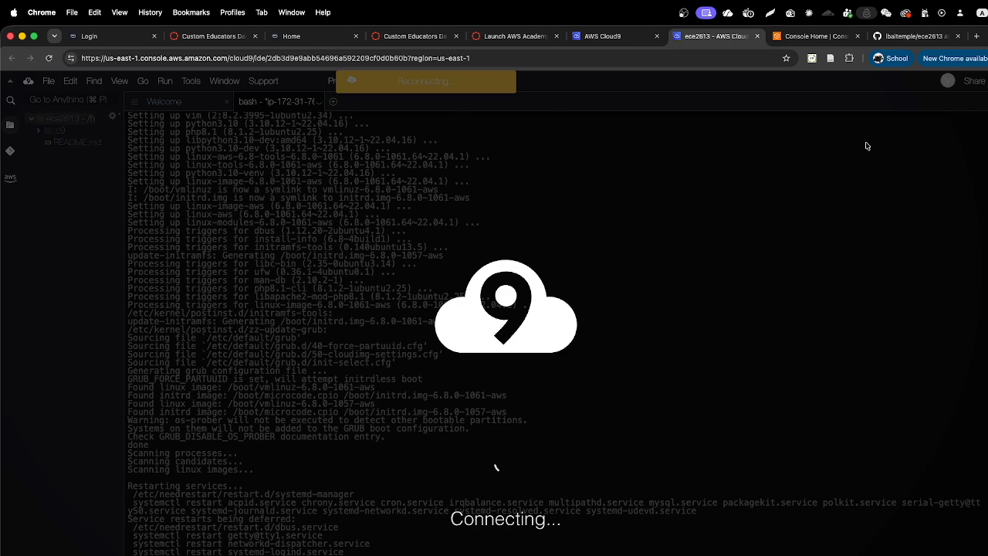
Copy the post-reboot clone and setup commands from the README, return to the Cloud9 IDE, and dismiss the AWS Toolkit warning
{"action": "left_click", "coordinate": [915, 36]}
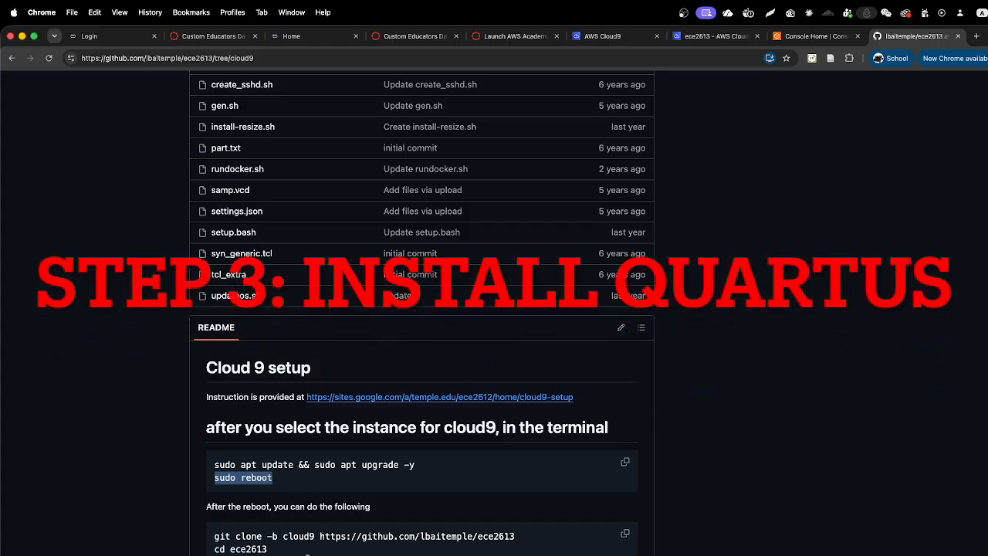
{"action": "mouse_move", "coordinate": [310, 550]}
{"action": "left_mouse_down"}
{"action": "mouse_move", "coordinate": [210, 550]}
{"action": "mouse_move", "coordinate": [207, 541]}
{"action": "left_mouse_up"}
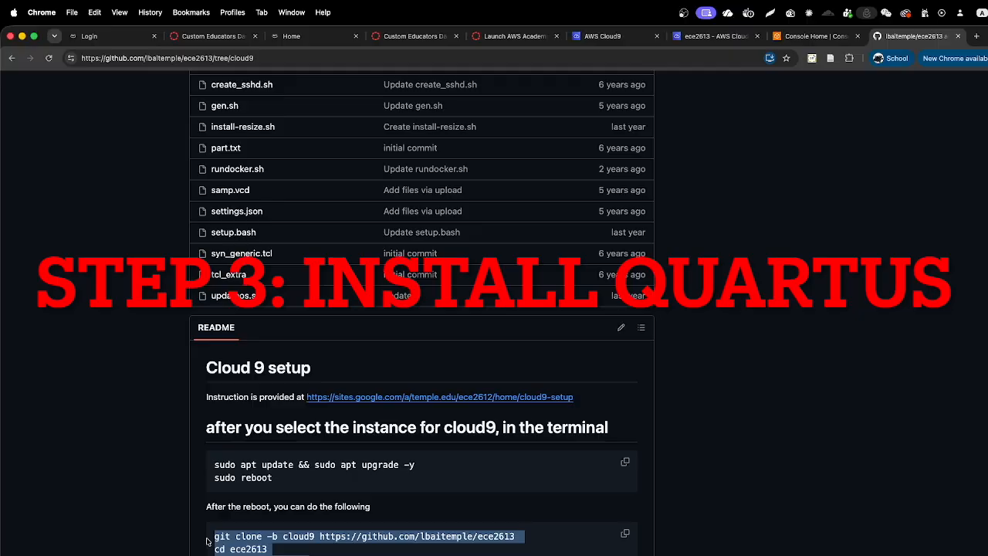
{"action": "left_click", "coordinate": [694, 38]}
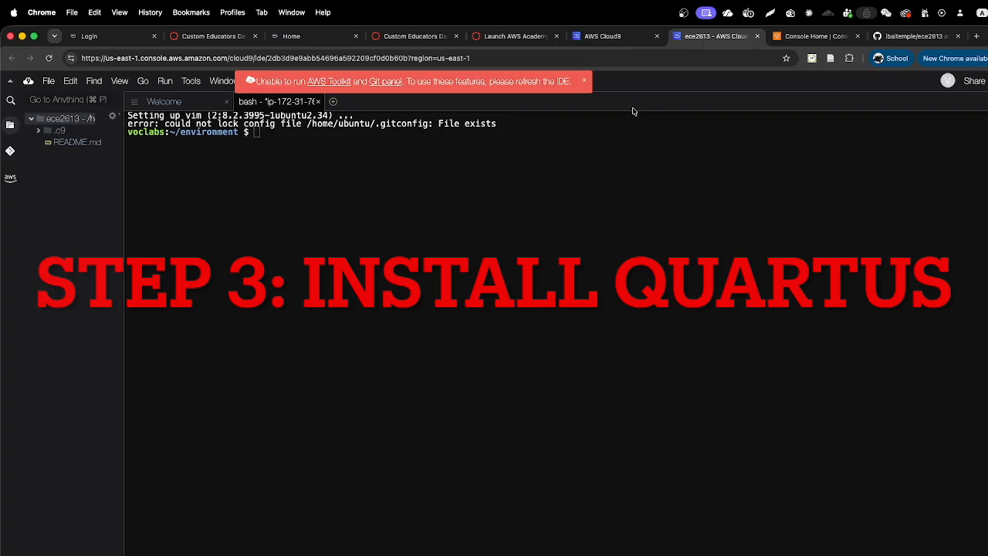
{"action": "left_click", "coordinate": [584, 80]}
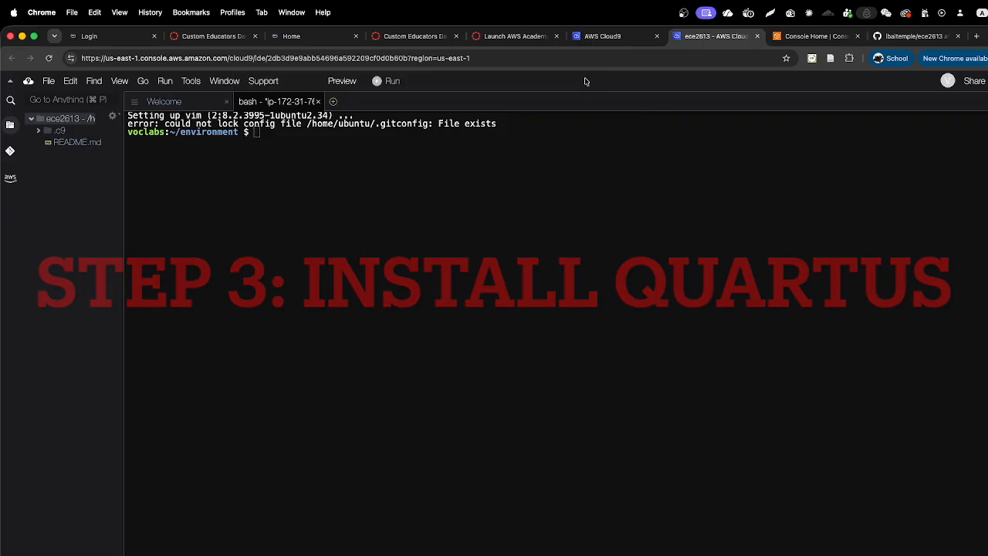
{"action": "left_click", "coordinate": [318, 101]}
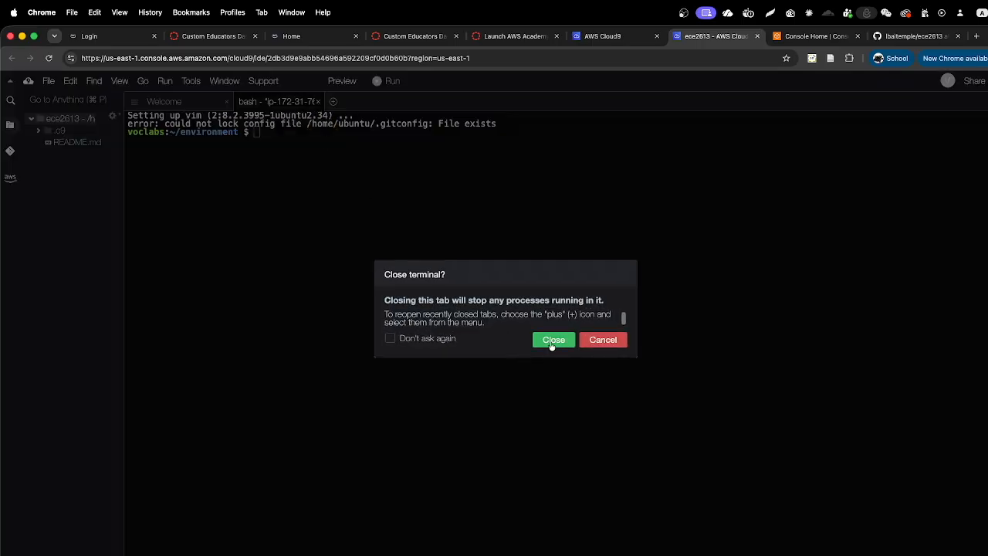
{"action": "left_click", "coordinate": [553, 339]}
{"action": "left_click", "coordinate": [241, 102]}
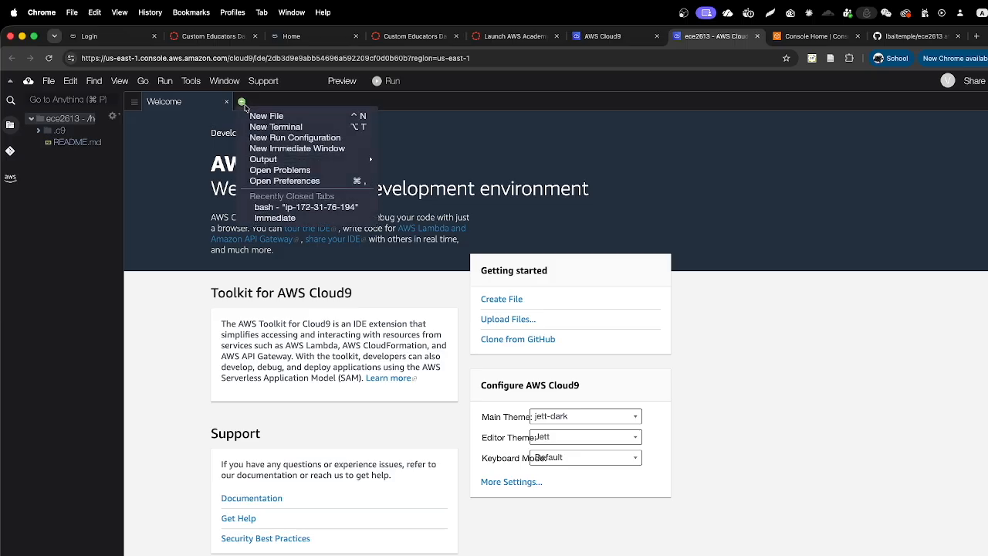
{"action": "left_click", "coordinate": [259, 126]}
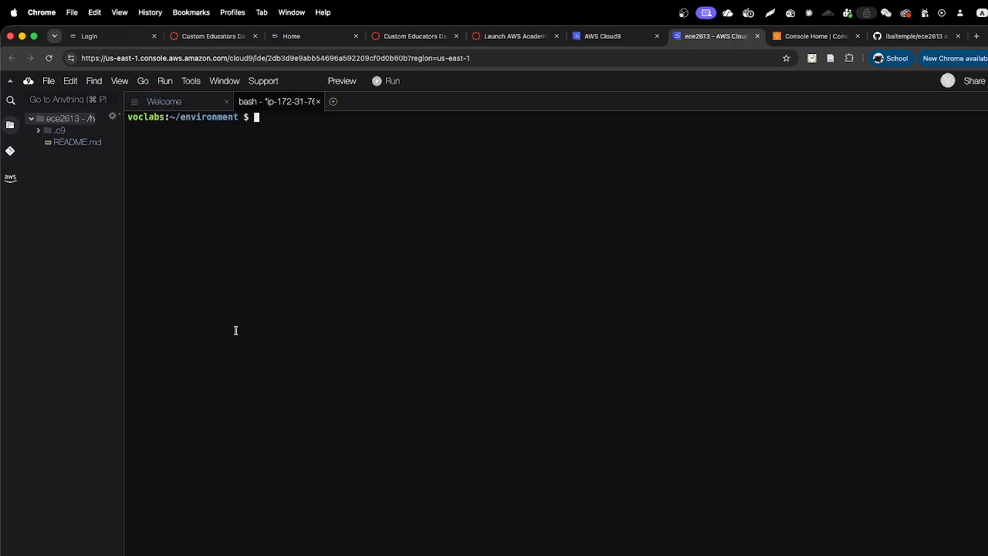
{"action": "type", "text": "git clone -b cloud9 https://github.com/lbaitemple/ece2613 cd ece2613 bash ./setup.bash"}
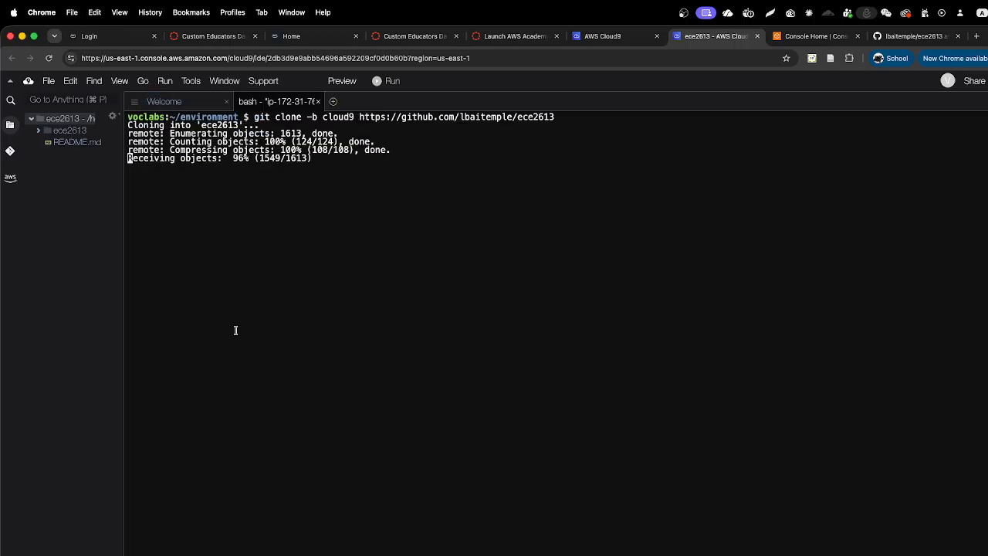
{"action": "key", "text": "Return"}
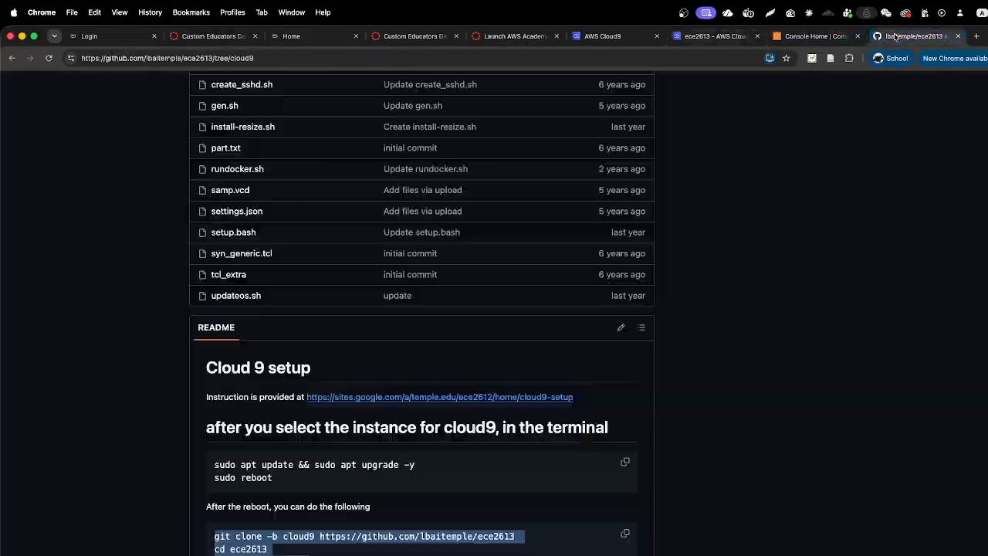
Review the GitHub README while the setup runs, return to the Cloud9 IDE, and accept the changed .c9/project.settings
{"action": "left_click", "coordinate": [915, 35]}
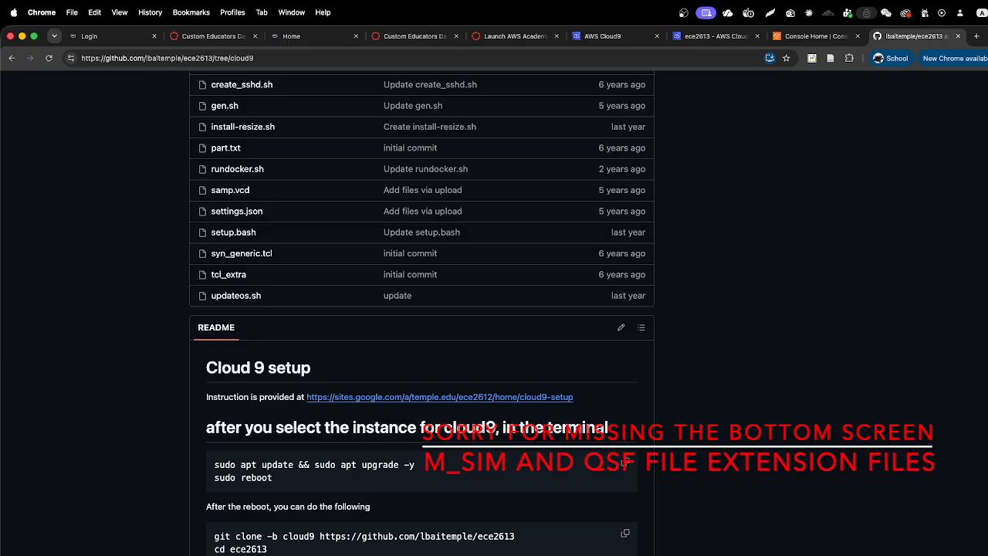
{"action": "left_click", "coordinate": [697, 37]}
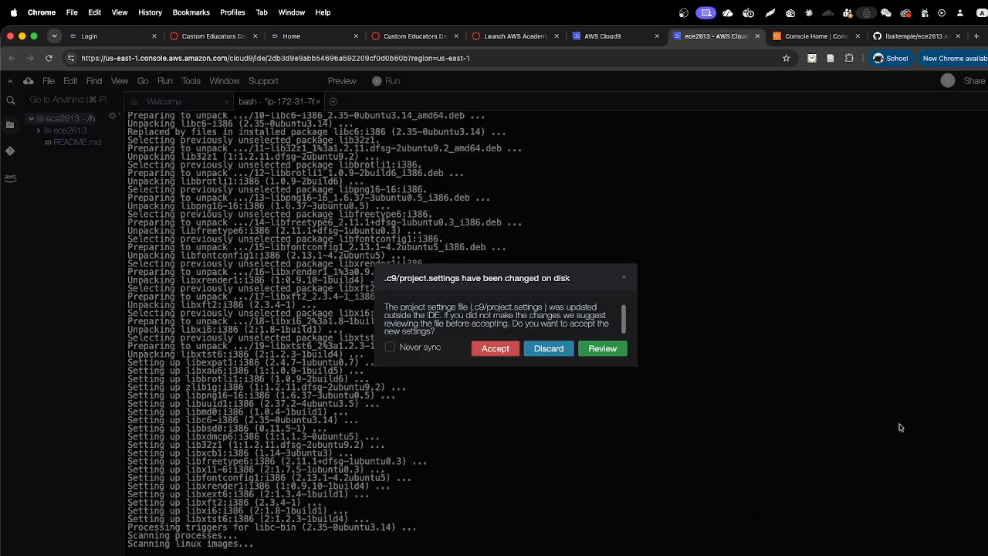
{"action": "left_click", "coordinate": [491, 349]}
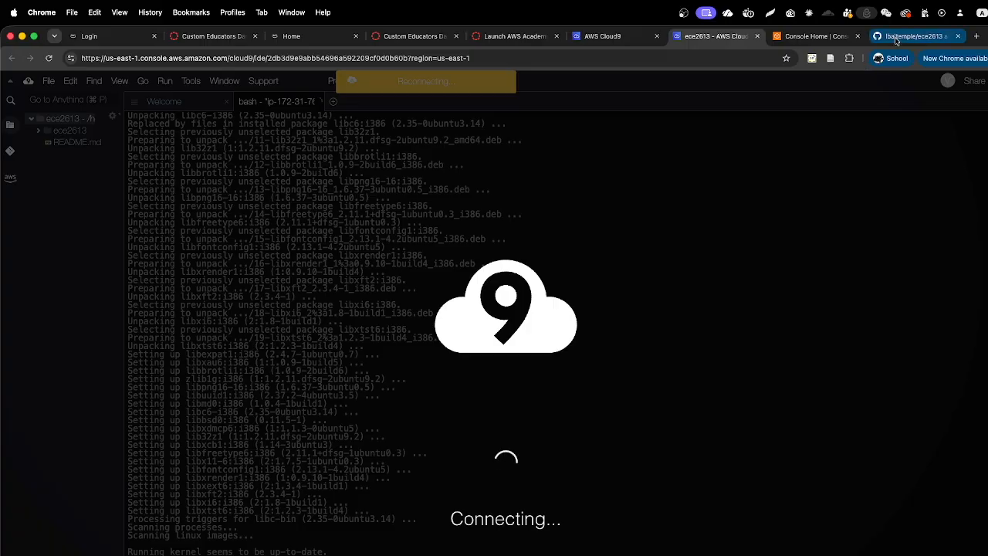
Revisit the GitHub README, close the AWS Console Home page, and return to the ece2613 Cloud9 IDE
{"action": "left_click", "coordinate": [895, 39]}
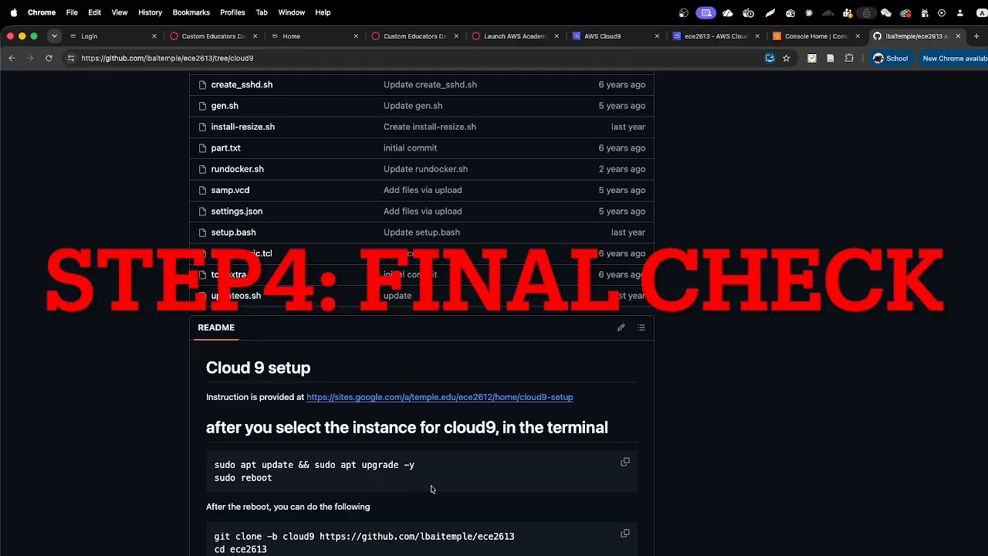
{"action": "left_click", "coordinate": [799, 41]}
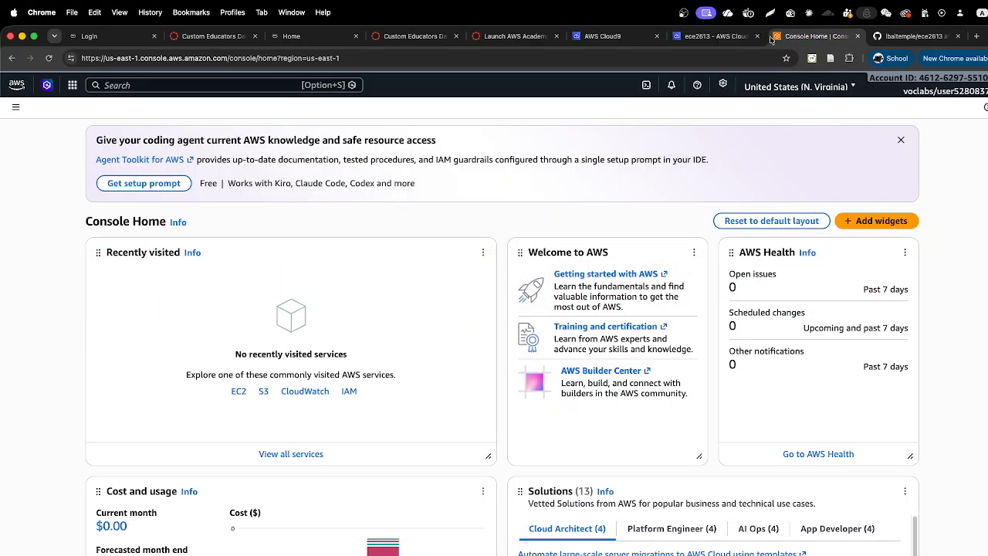
{"action": "left_click", "coordinate": [858, 38]}
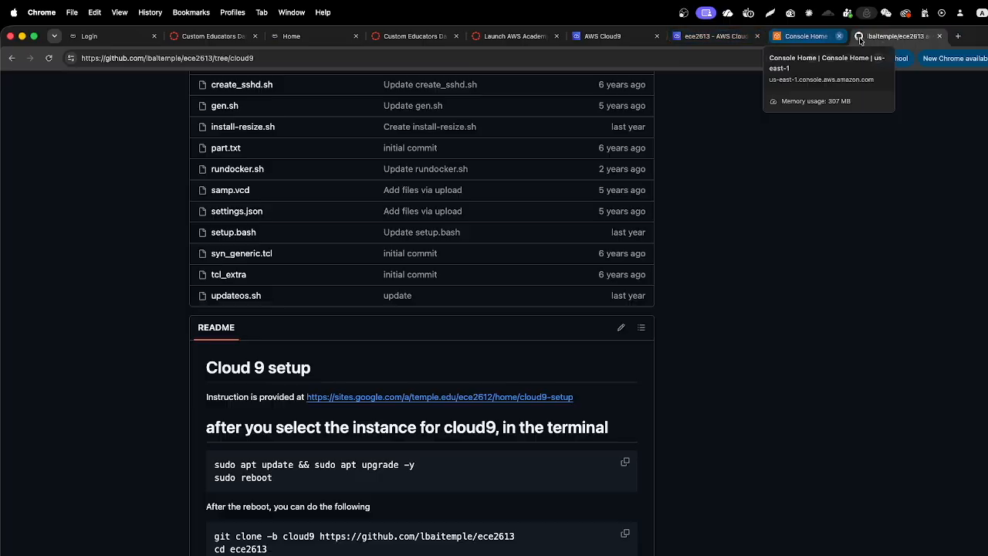
{"action": "left_click", "coordinate": [780, 36]}
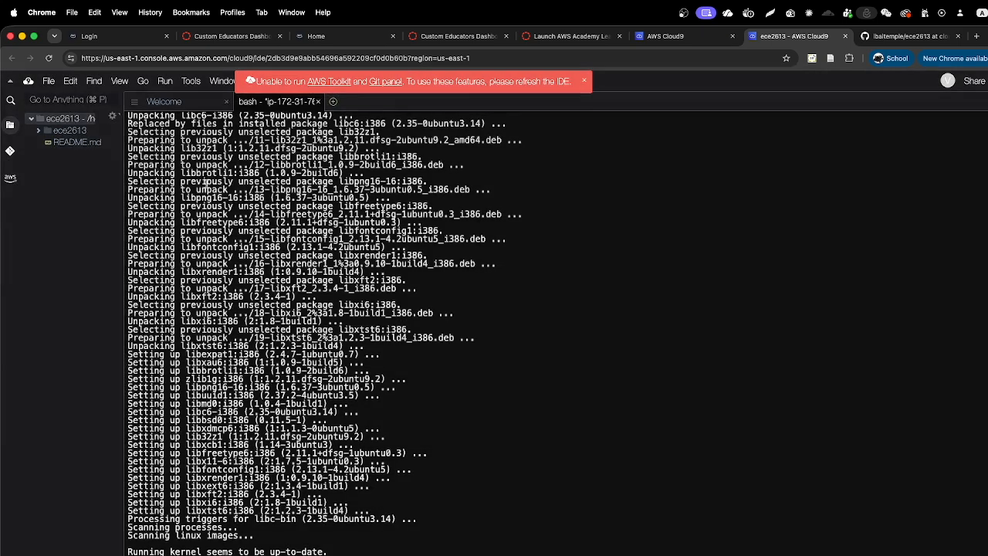
Dismiss the AWS Toolkit and Git panel warning and close the bash terminal
{"action": "left_click", "coordinate": [586, 82]}
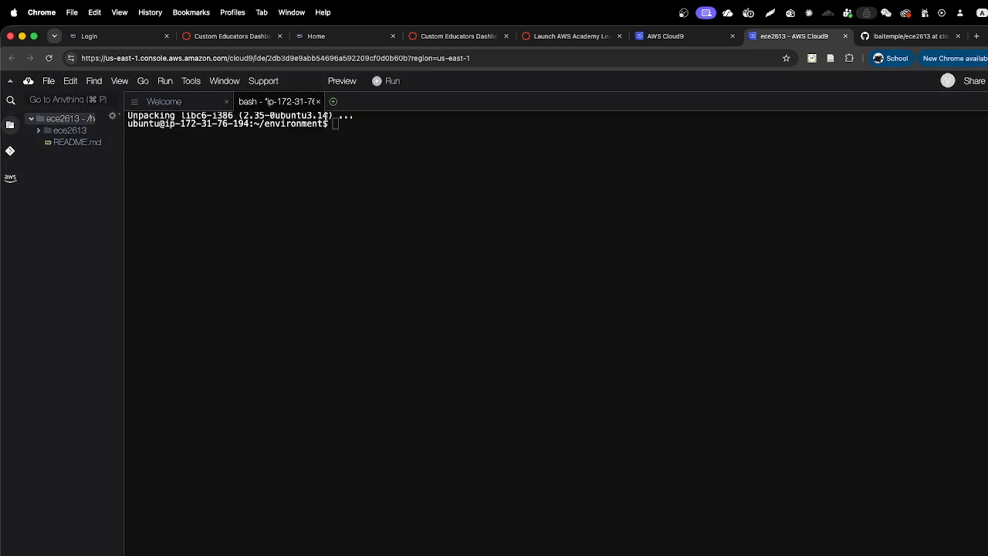
{"action": "left_click", "coordinate": [317, 101]}
{"action": "left_click", "coordinate": [547, 339]}
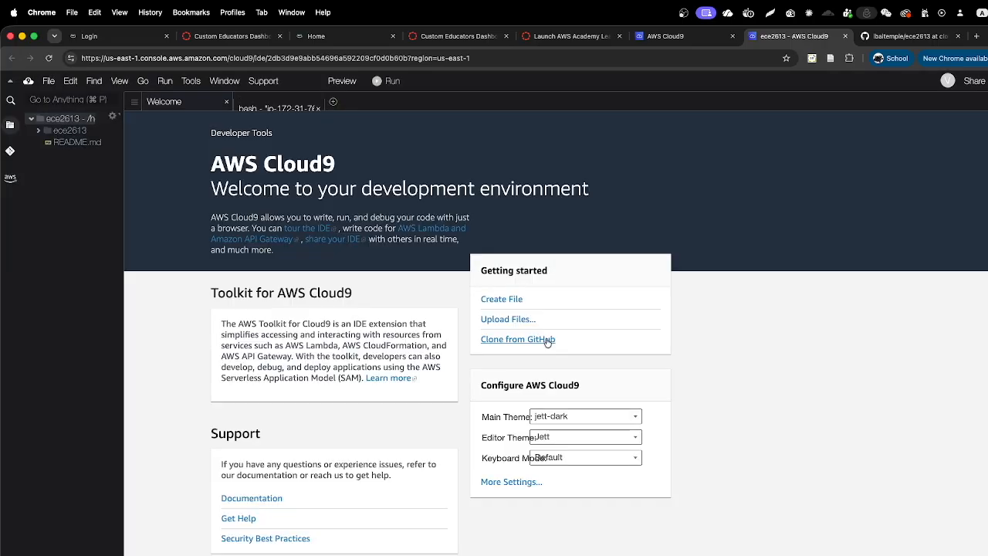
Expand the ece2613 and lab1 folders, widen the file tree slightly, and open gates.sv
{"action": "left_click", "coordinate": [39, 131]}
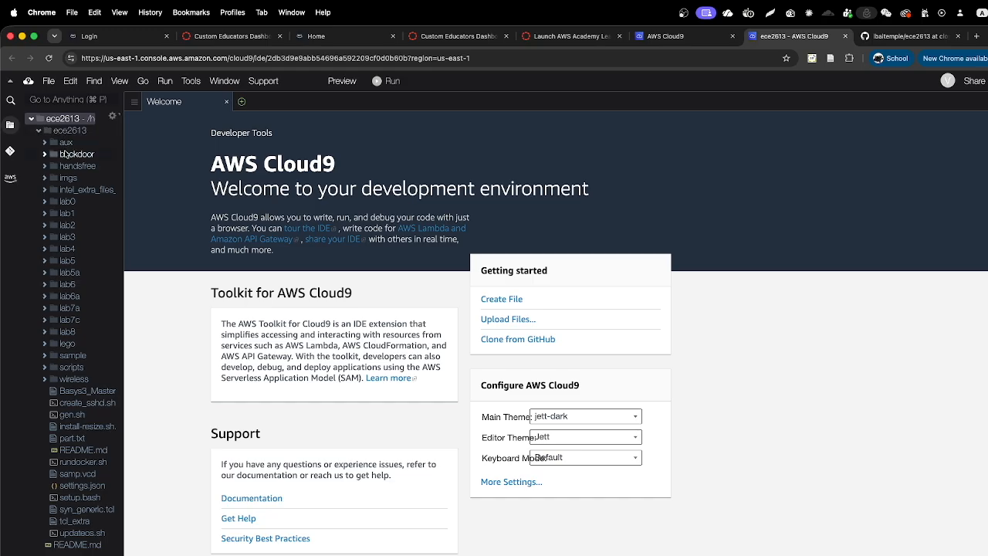
{"action": "left_click", "coordinate": [45, 216]}
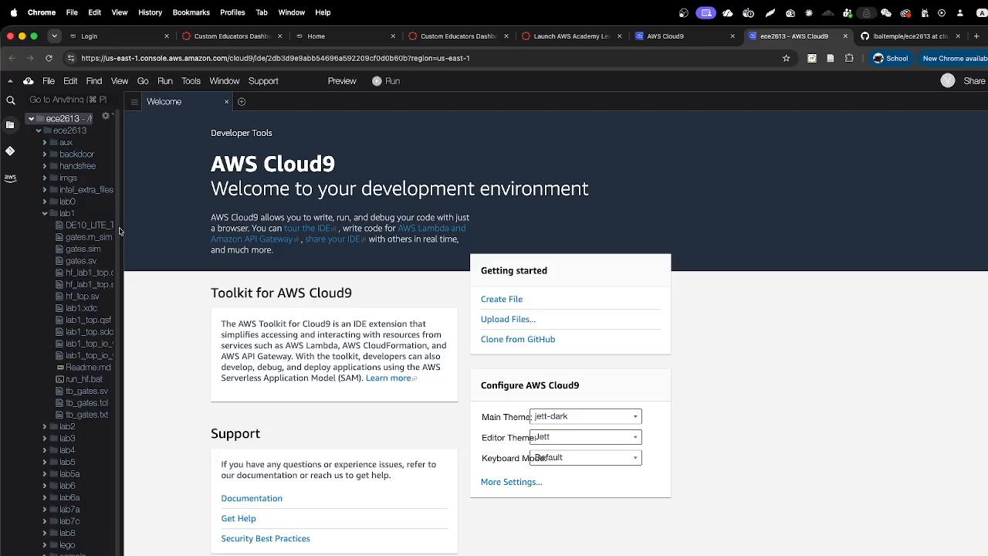
{"action": "left_click_drag", "start_coordinate": [121, 227], "coordinate": [135, 228]}
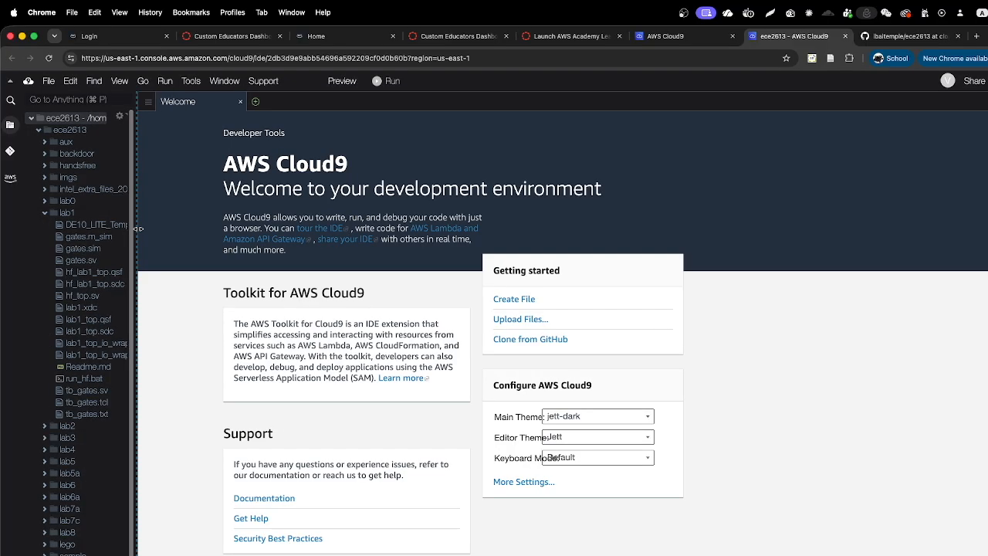
{"action": "double_click", "coordinate": [79, 261]}
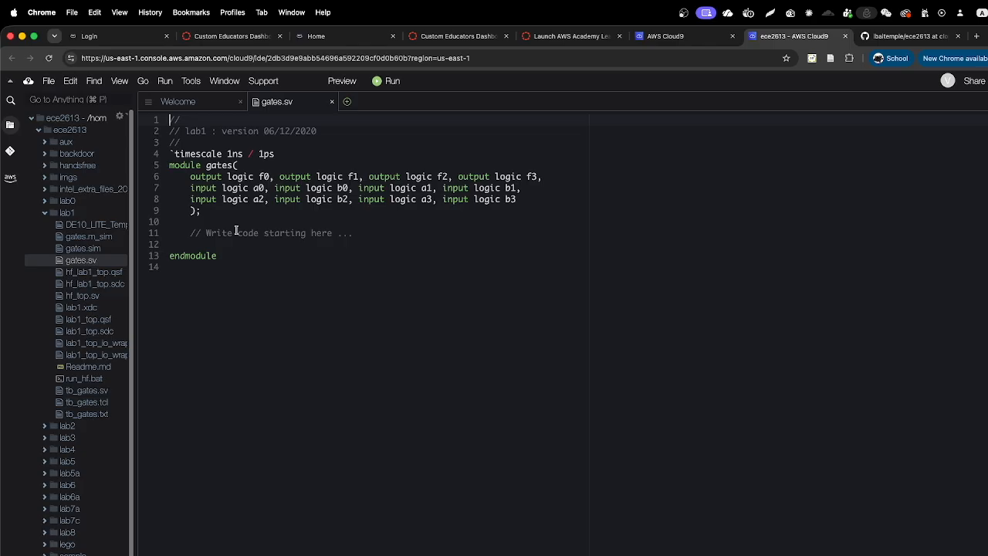
Run the gates.m_sim file in the lab1 folder, and check the GitHub README before returning to the Cloud9 IDE
{"action": "left_click", "coordinate": [95, 239]}
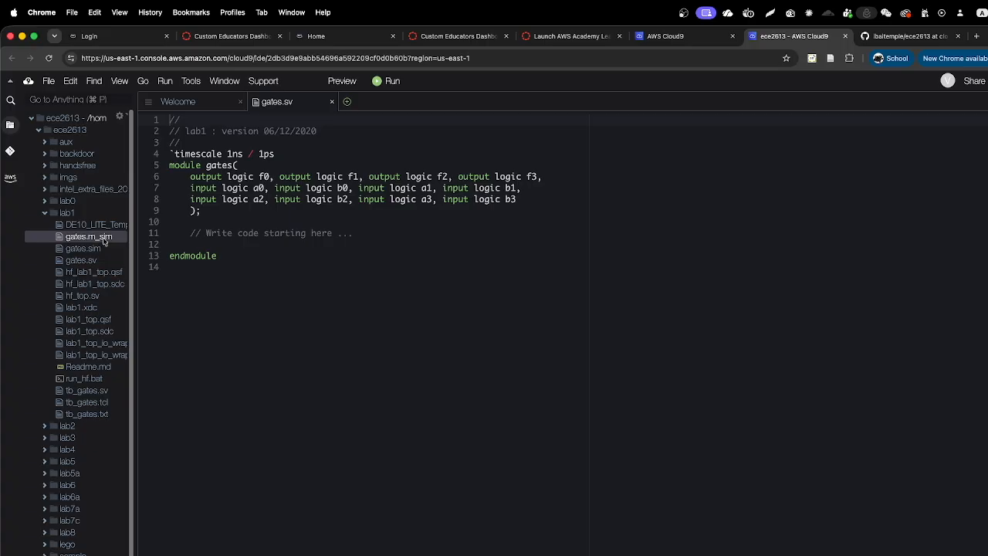
{"action": "left_click", "coordinate": [105, 239]}
{"action": "left_click", "coordinate": [59, 242]}
{"action": "right_click", "coordinate": [60, 241]}
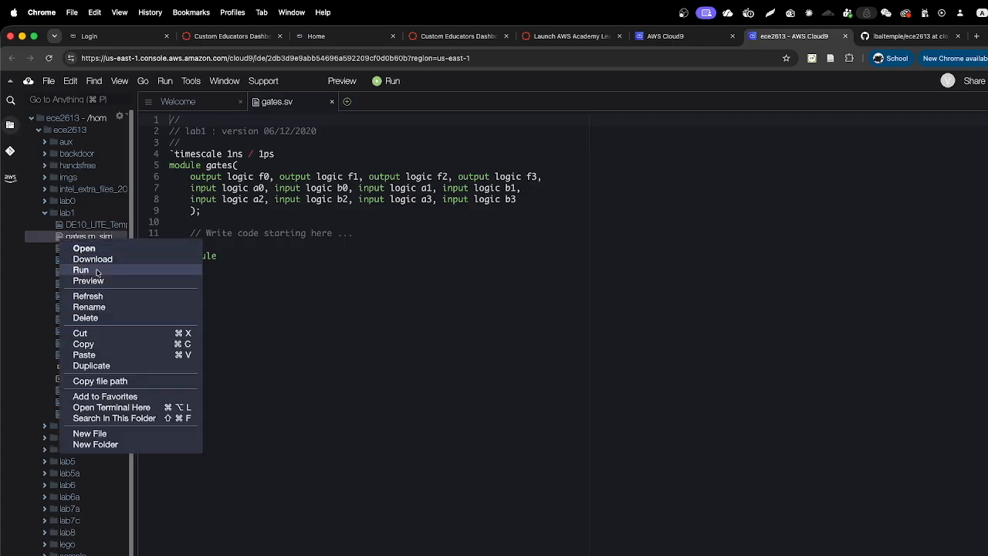
{"action": "left_click", "coordinate": [97, 272]}
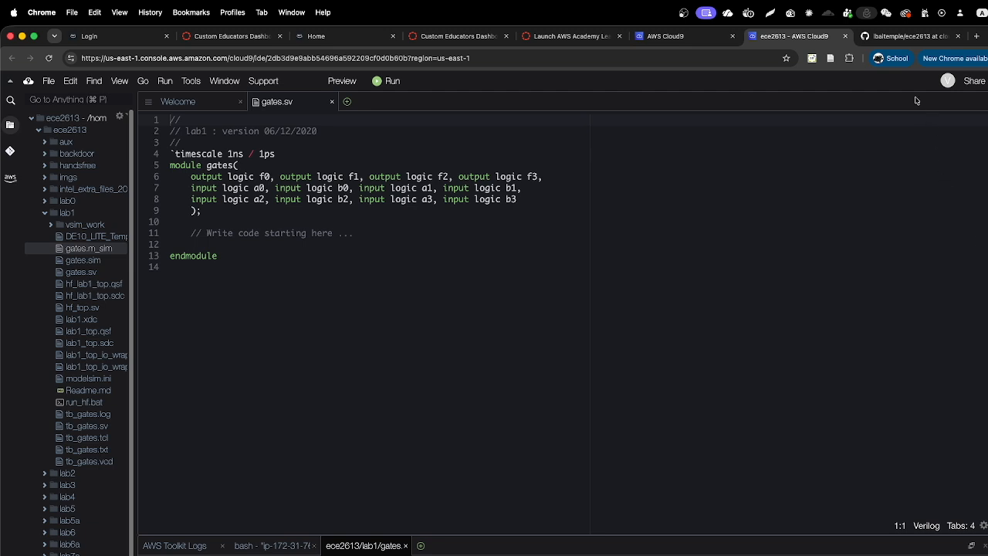
{"action": "left_click", "coordinate": [904, 35]}
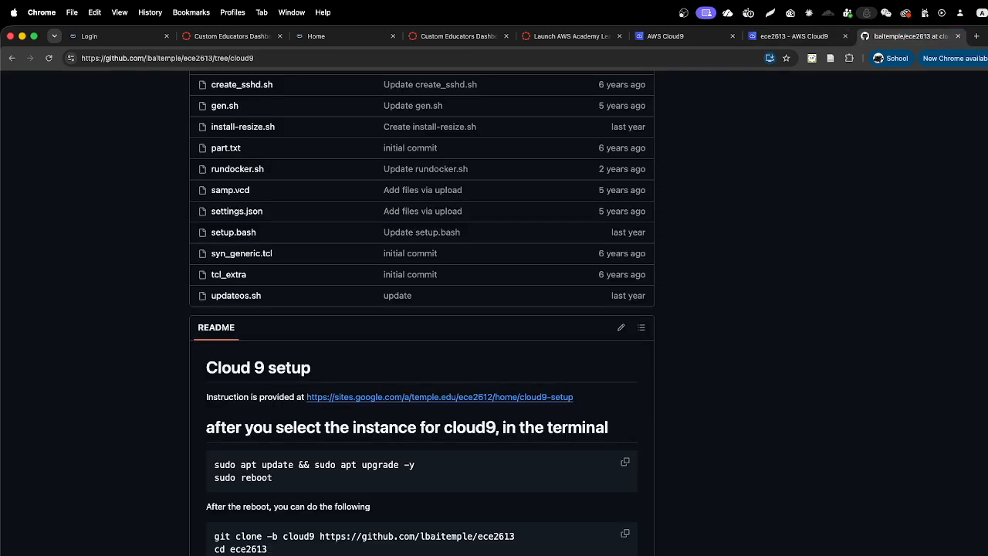
{"action": "left_click", "coordinate": [762, 37]}
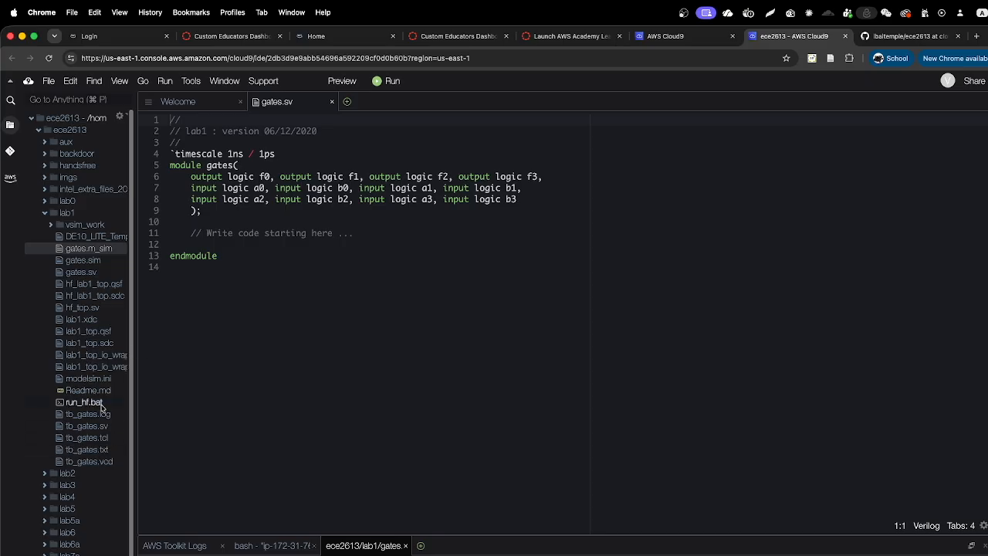
Open lab1_top.qsf from the lab1 folder and run it
{"action": "left_click", "coordinate": [99, 337]}
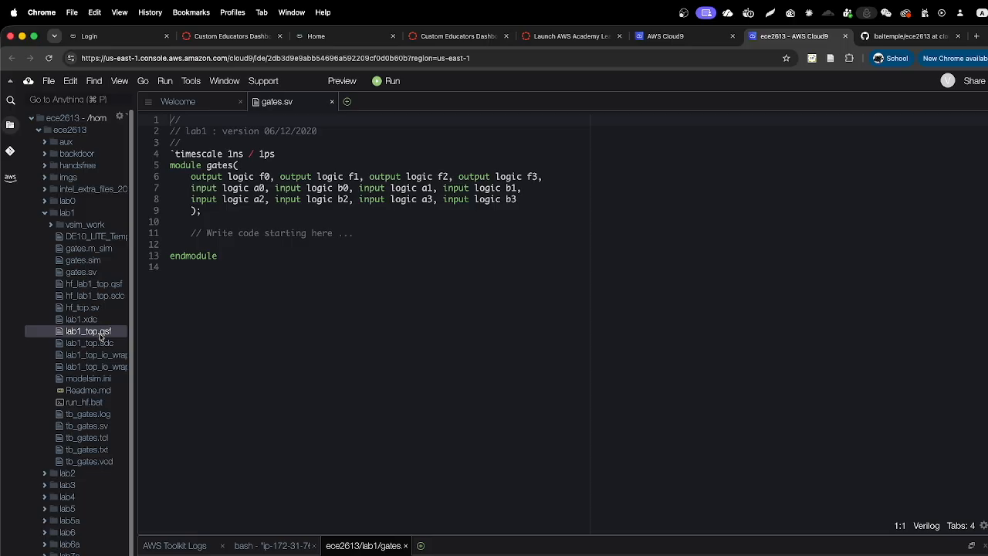
{"action": "double_click", "coordinate": [100, 336]}
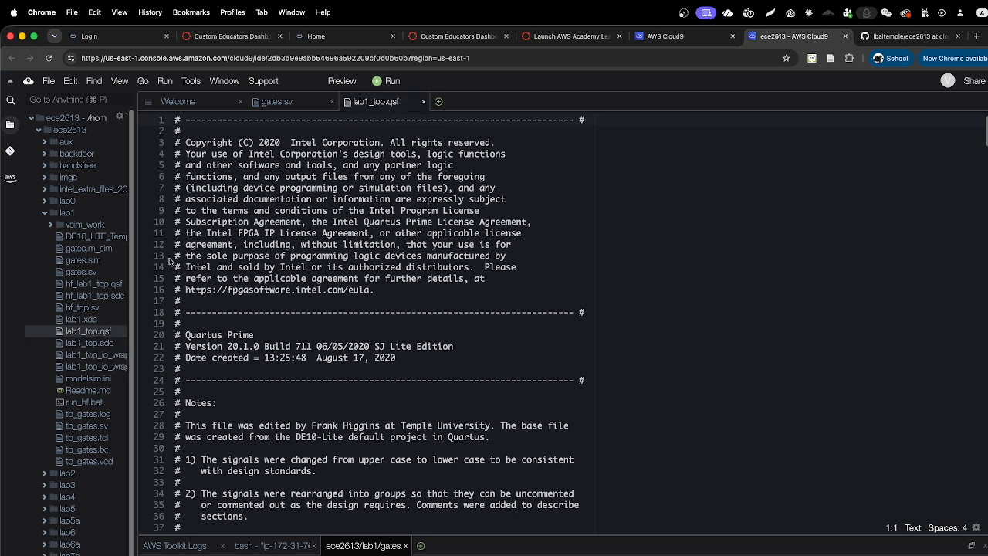
{"action": "right_click", "coordinate": [89, 333]}
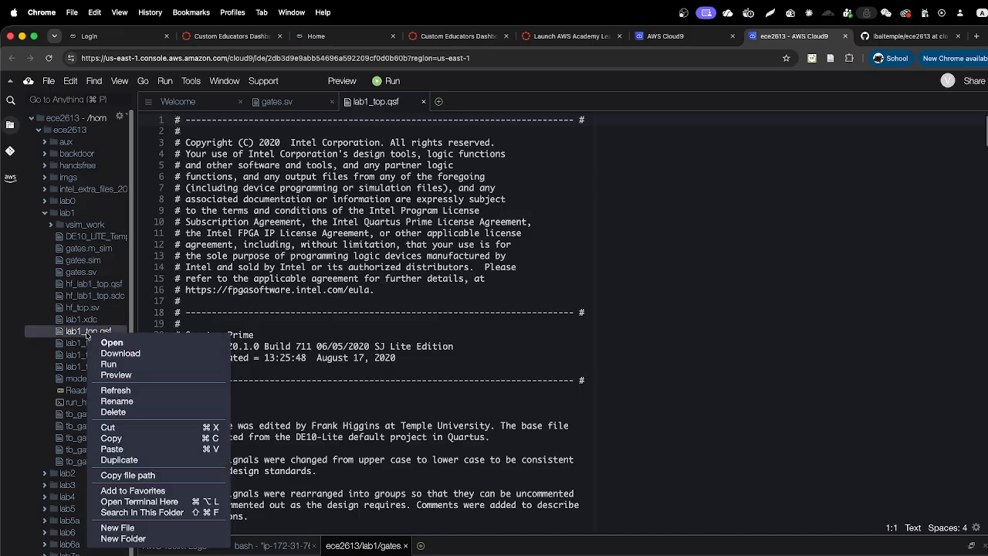
{"action": "left_click", "coordinate": [119, 364]}
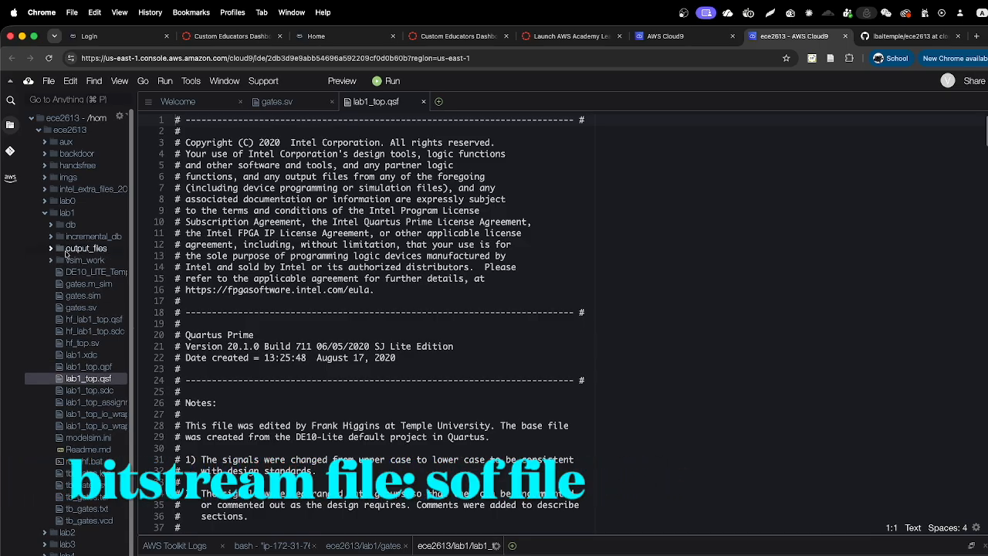
Expand lab1's output_files folder, widen the file tree slightly, and locate lab1_top.sof and lab1_top.svf
{"action": "left_click", "coordinate": [51, 249]}
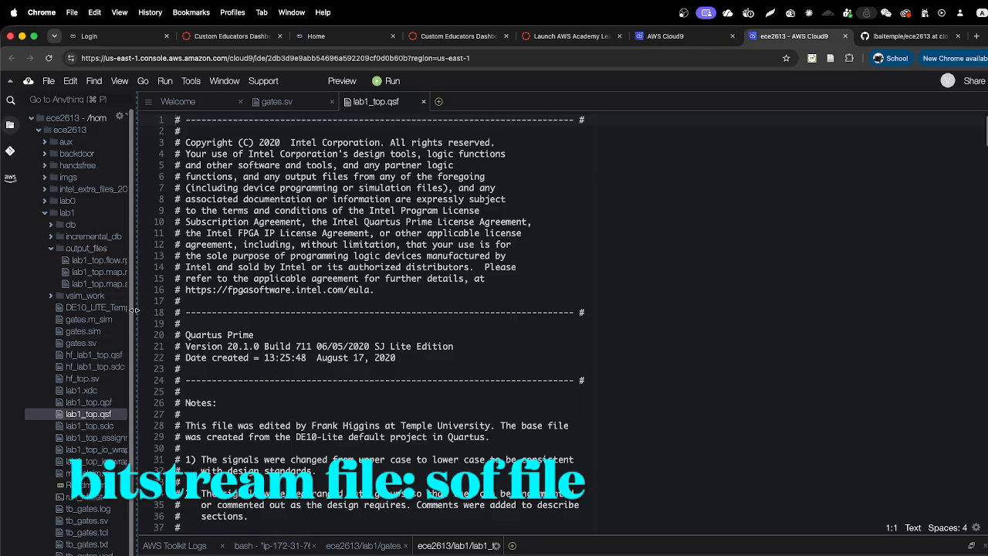
{"action": "left_click_drag", "start_coordinate": [134, 309], "coordinate": [148, 313]}
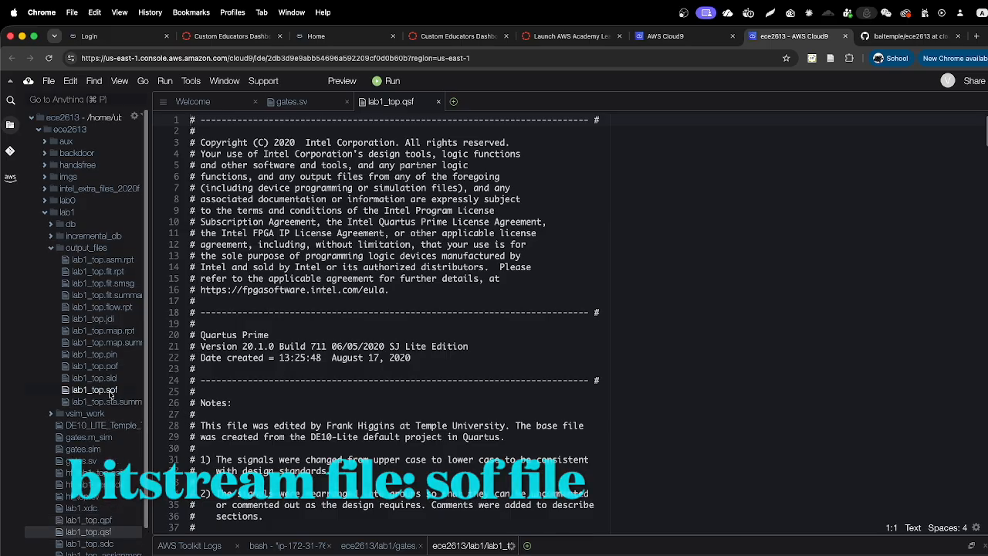
{"action": "left_click", "coordinate": [109, 391]}
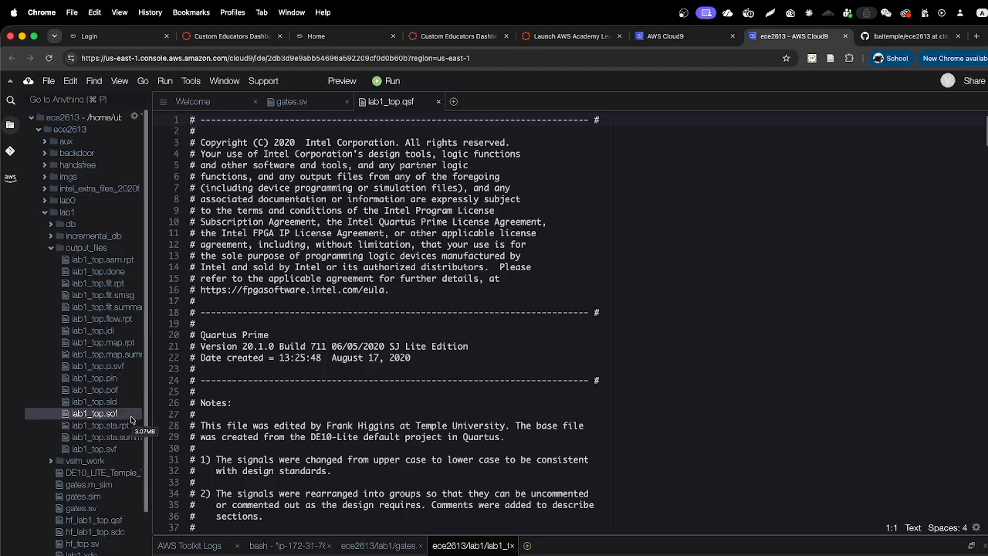
{"action": "left_click", "coordinate": [113, 451]}
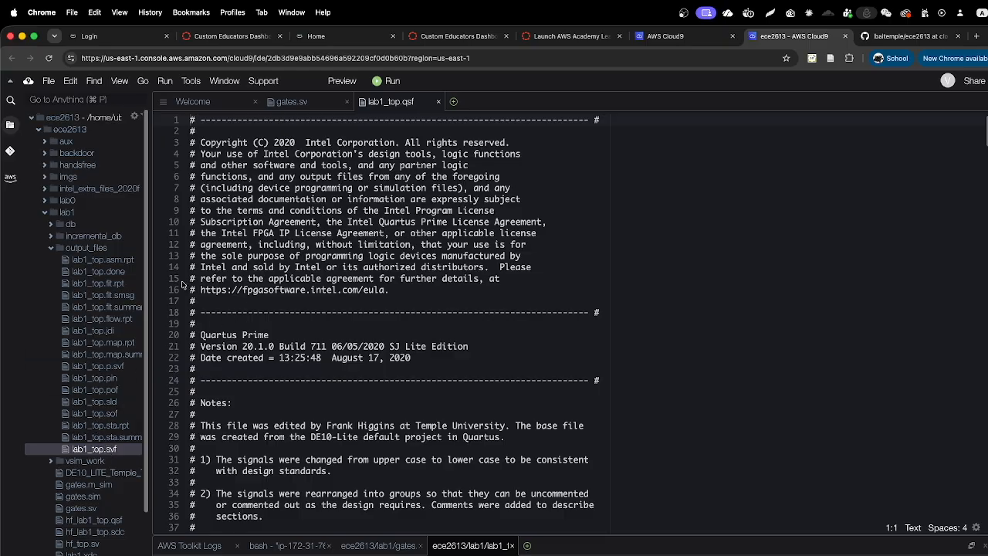
Collapse the lab1 folder and select samp.vcd in the ece2613 folder
{"action": "left_click", "coordinate": [46, 213]}
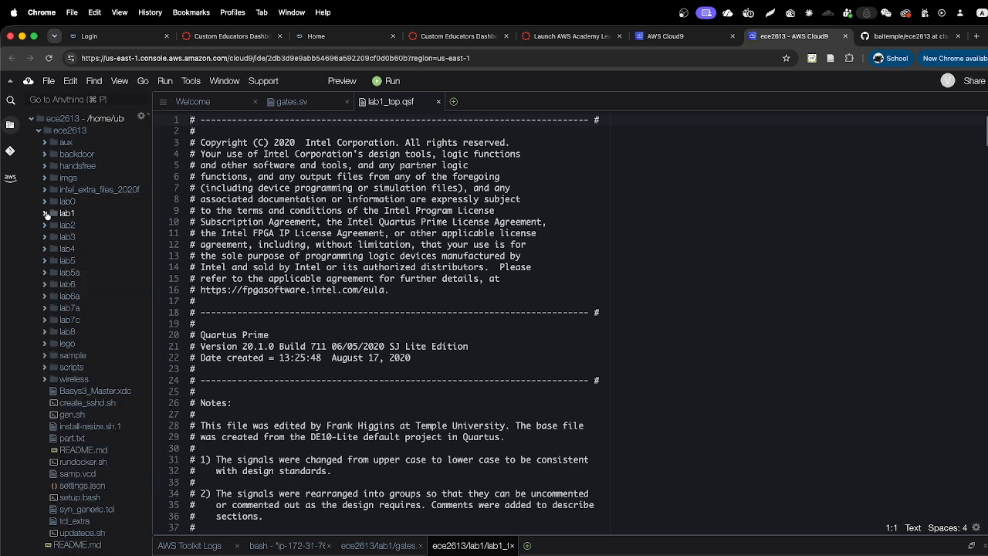
{"action": "left_click", "coordinate": [46, 213]}
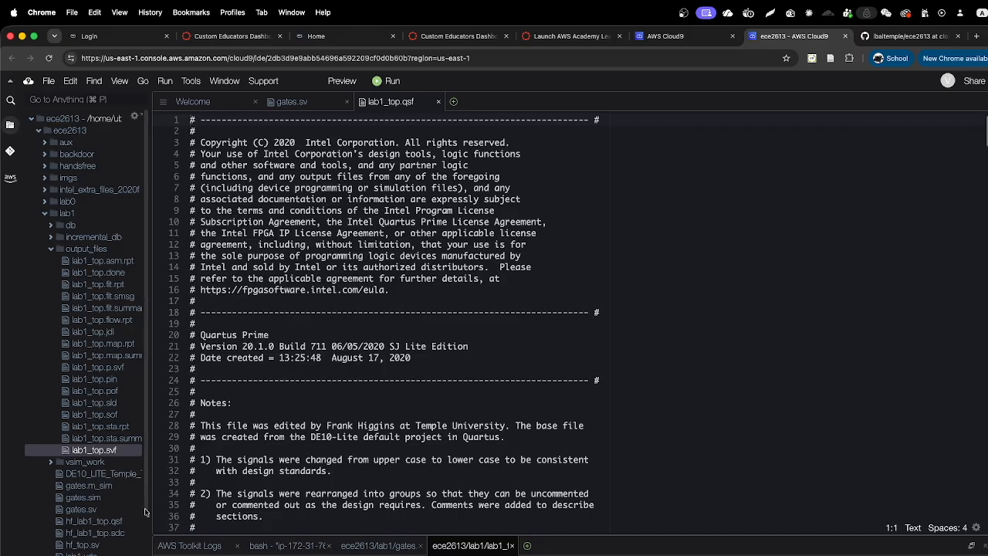
{"action": "scroll", "coordinate": [145, 516], "scroll_direction": "down", "scroll_amount": 5}
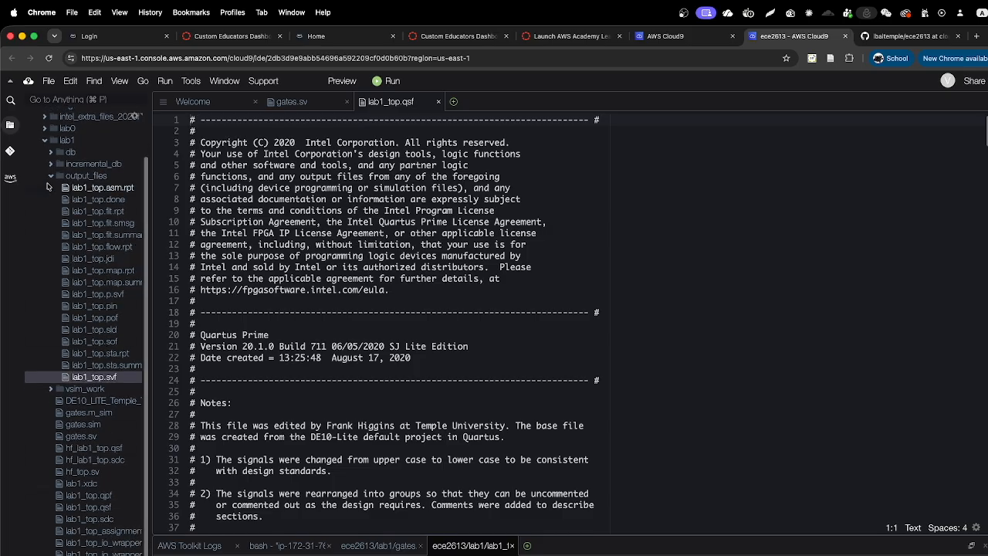
{"action": "left_click", "coordinate": [45, 141]}
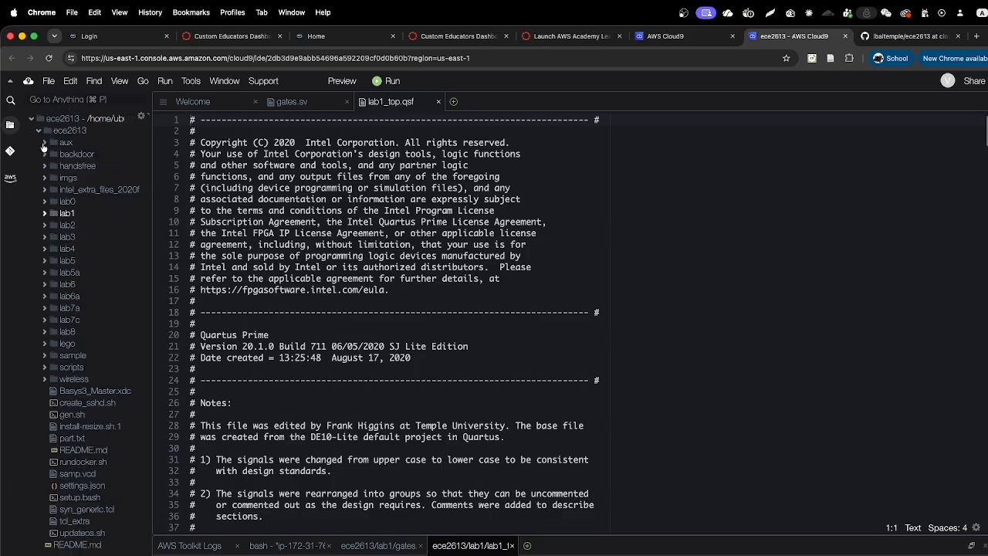
{"action": "left_click", "coordinate": [80, 473]}
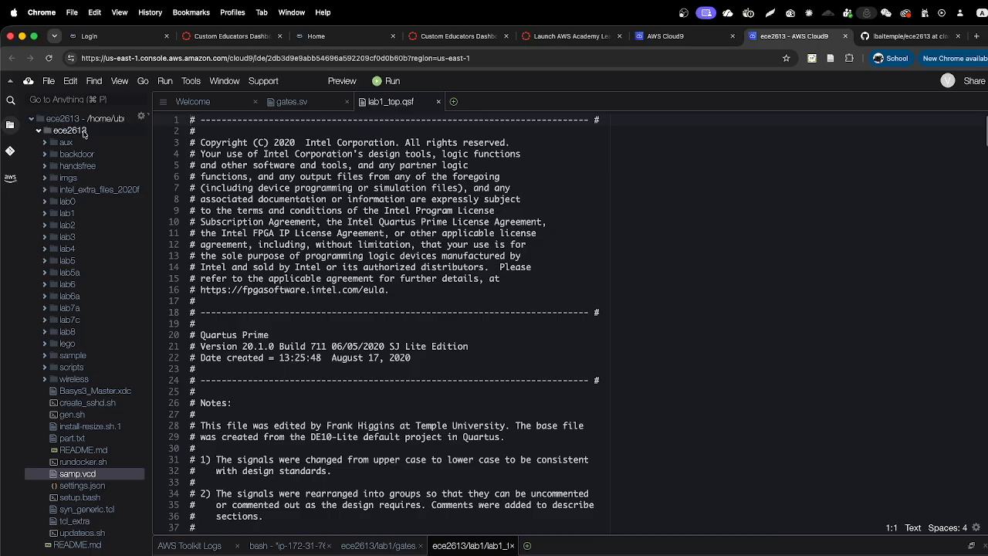
Preview the running application, allow clipboard access for the remote desktop, and launch its Files application
{"action": "left_click", "coordinate": [339, 83]}
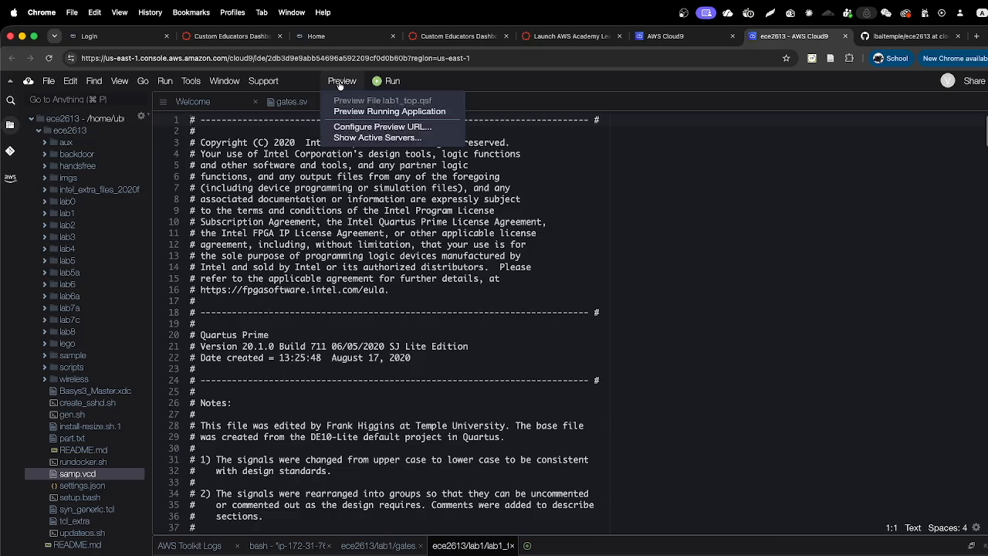
{"action": "left_click", "coordinate": [389, 111]}
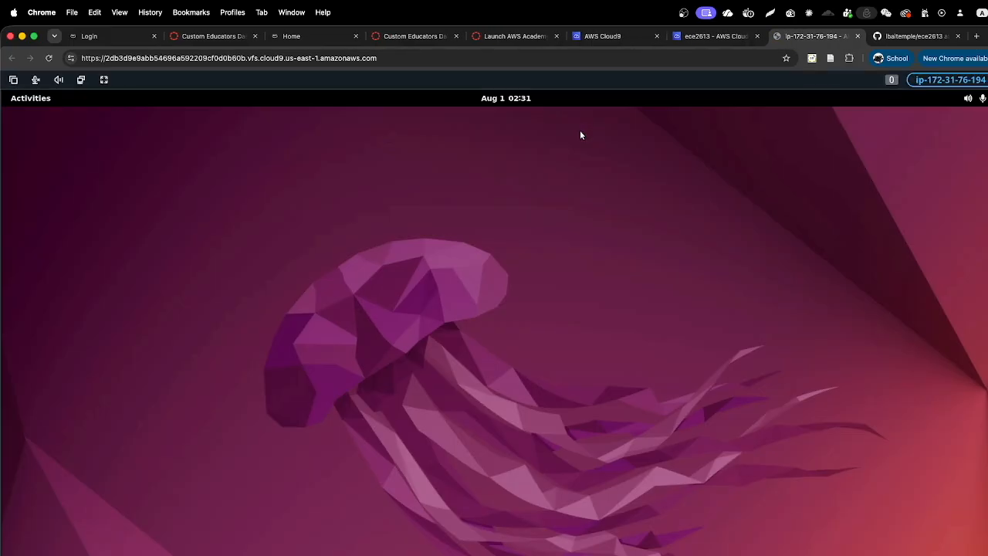
{"action": "left_click", "coordinate": [34, 98]}
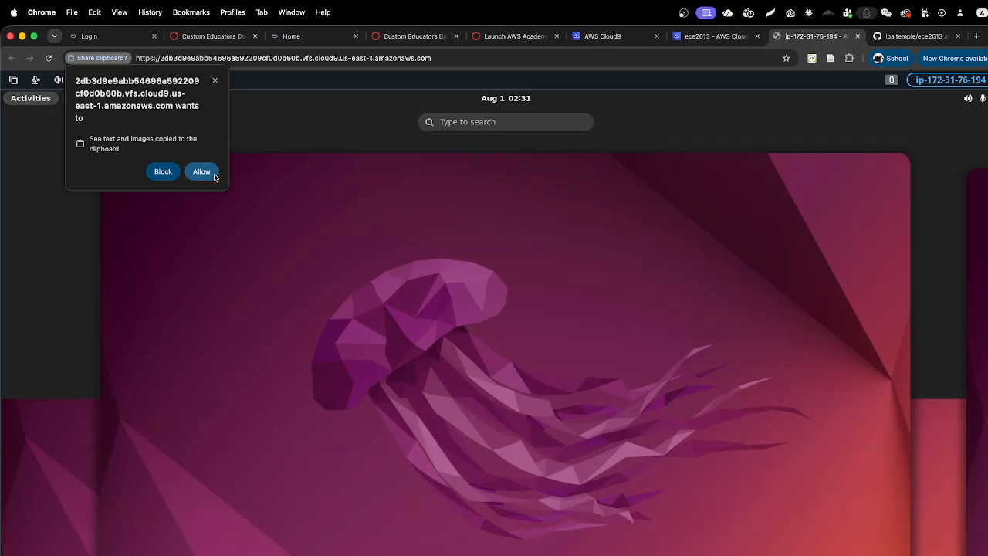
{"action": "left_click", "coordinate": [202, 172]}
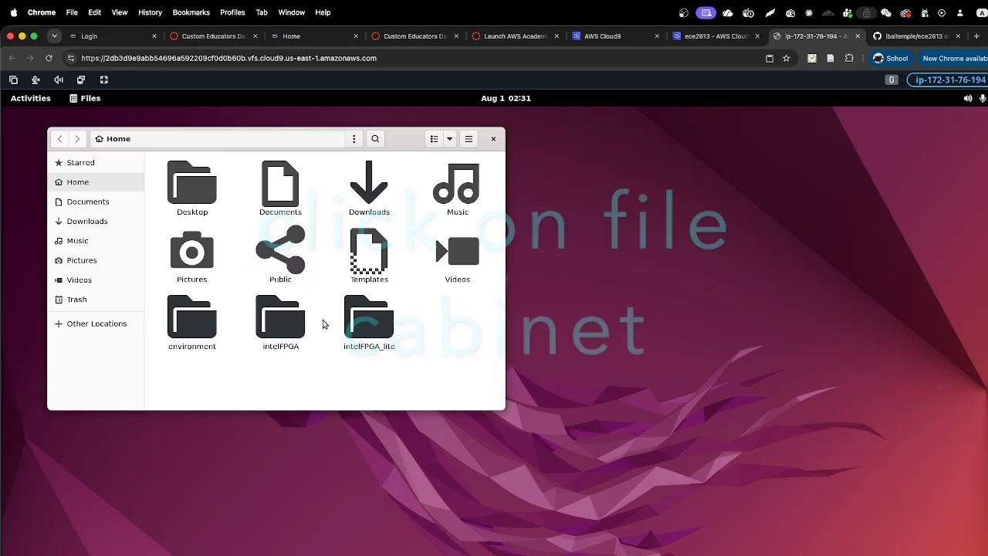
Browse to the environment/ece2613 folder and open samp.vcd in GTKWave
{"action": "left_click", "coordinate": [202, 326]}
{"action": "double_click", "coordinate": [202, 326]}
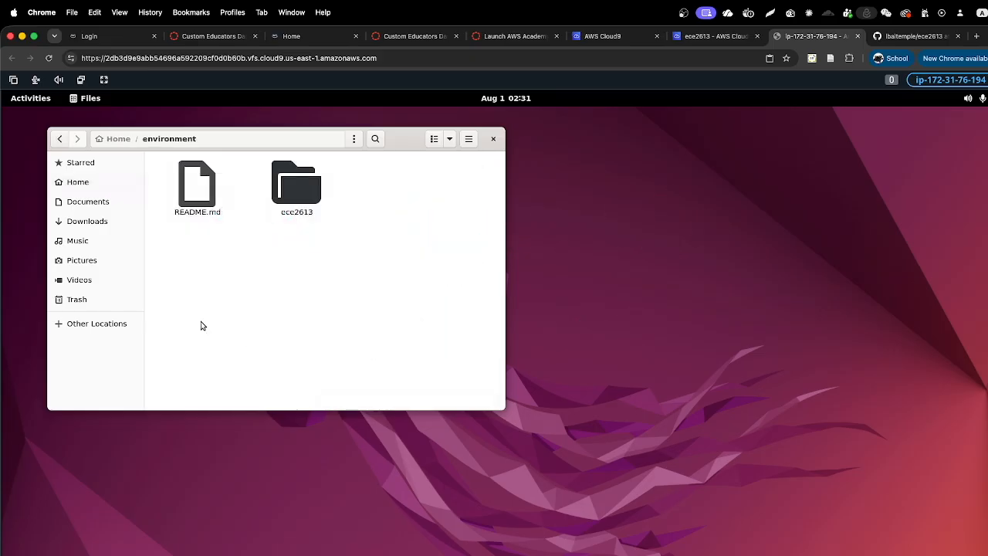
{"action": "double_click", "coordinate": [287, 193]}
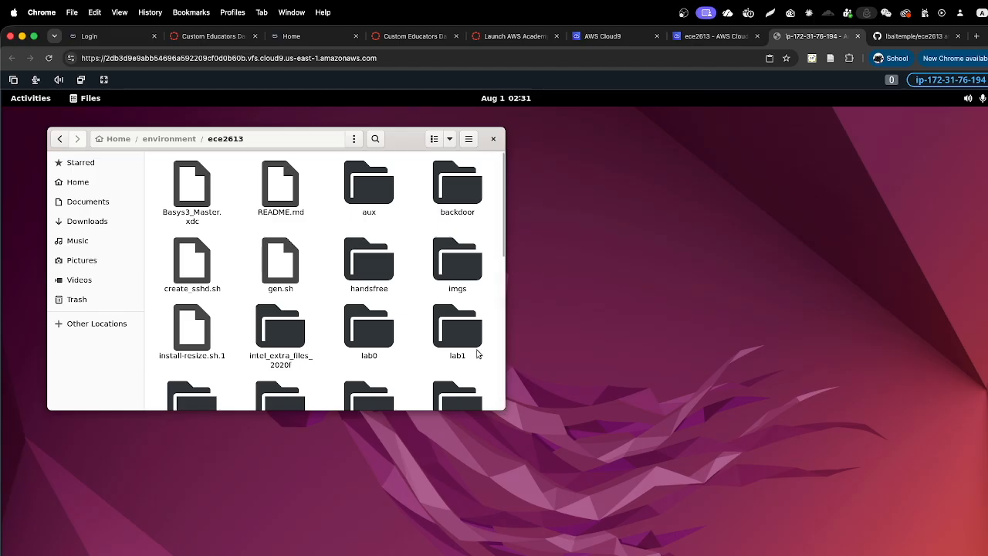
{"action": "left_click_drag", "start_coordinate": [501, 259], "coordinate": [502, 368]}
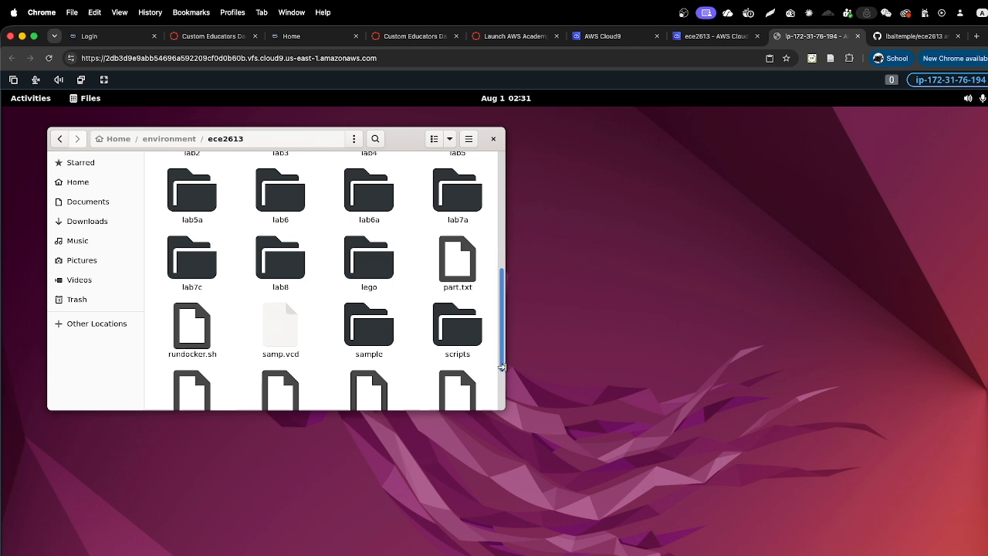
{"action": "double_click", "coordinate": [286, 339]}
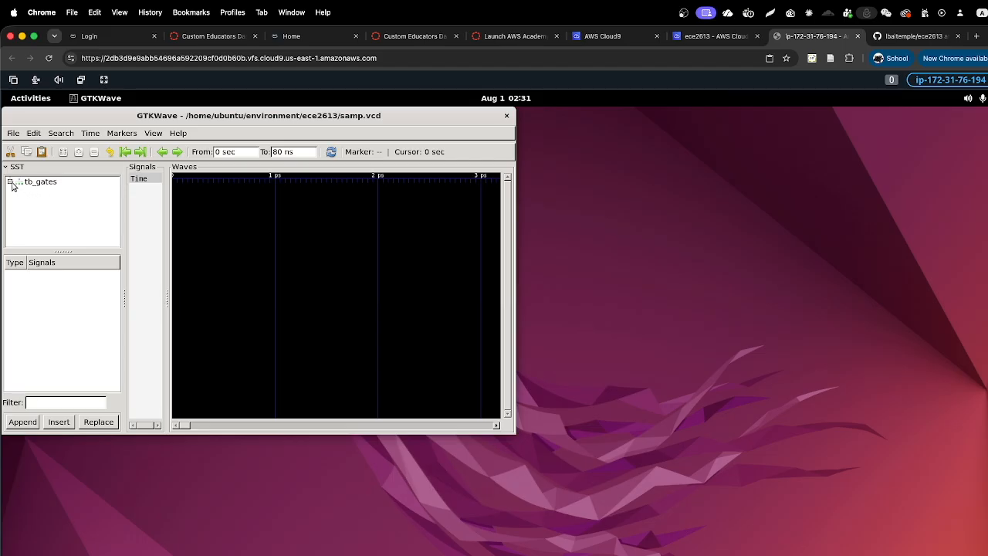
Expand tb_gates, select uut, and add its signals a0, a1 and a3 to the waveform view
{"action": "left_click", "coordinate": [10, 182]}
{"action": "left_click", "coordinate": [41, 191]}
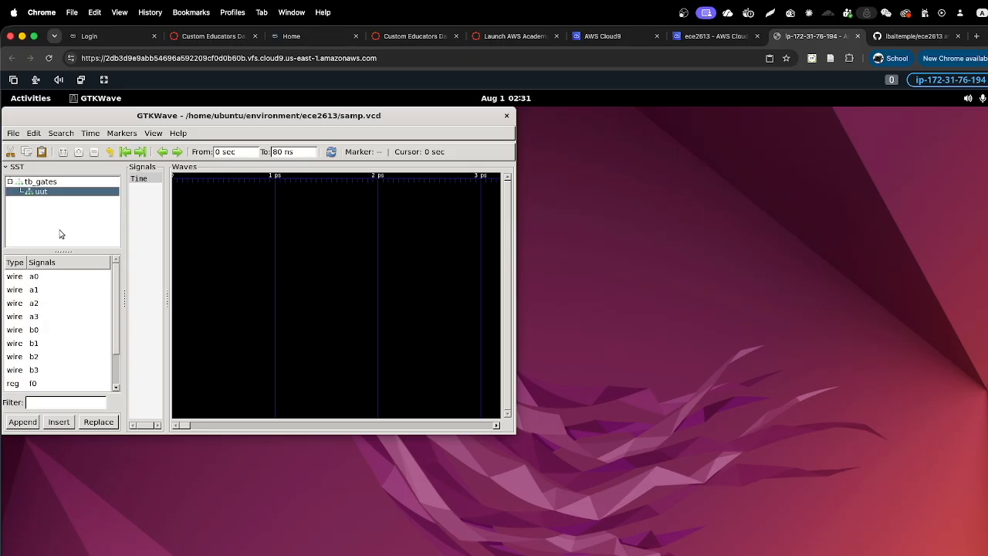
{"action": "double_click", "coordinate": [24, 279]}
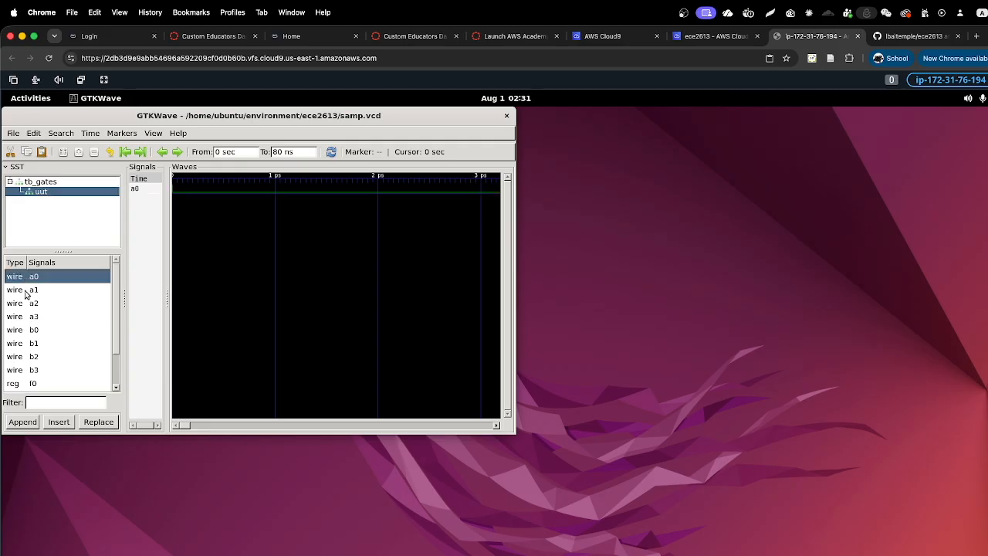
{"action": "double_click", "coordinate": [25, 291]}
{"action": "mouse_move", "coordinate": [24, 319]}
{"action": "left_mouse_down"}
{"action": "mouse_move", "coordinate": [180, 269]}
{"action": "mouse_move", "coordinate": [146, 260]}
{"action": "left_mouse_up"}
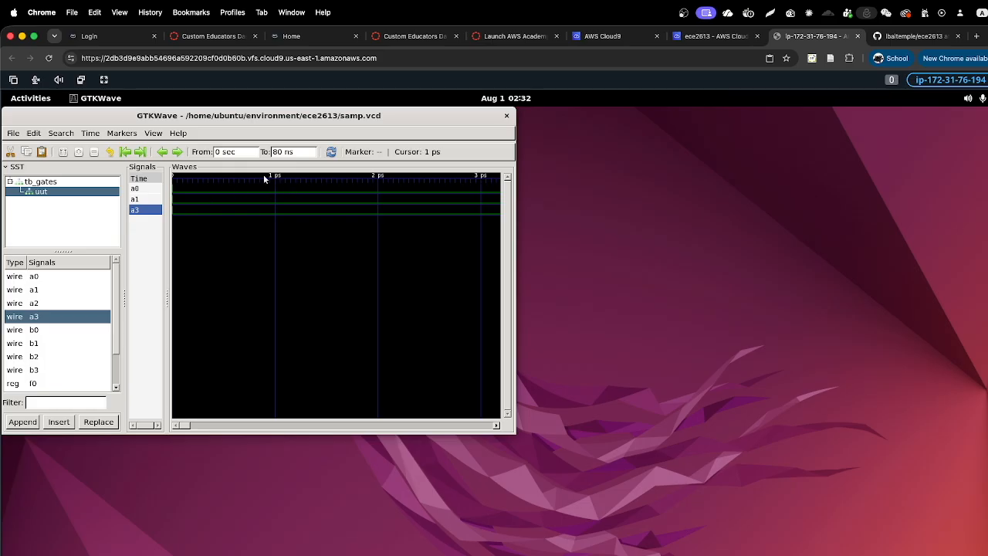
Add the f0 signal, widen the GTKWave window, and fit the waveforms' full time range to the view
{"action": "left_click", "coordinate": [63, 152]}
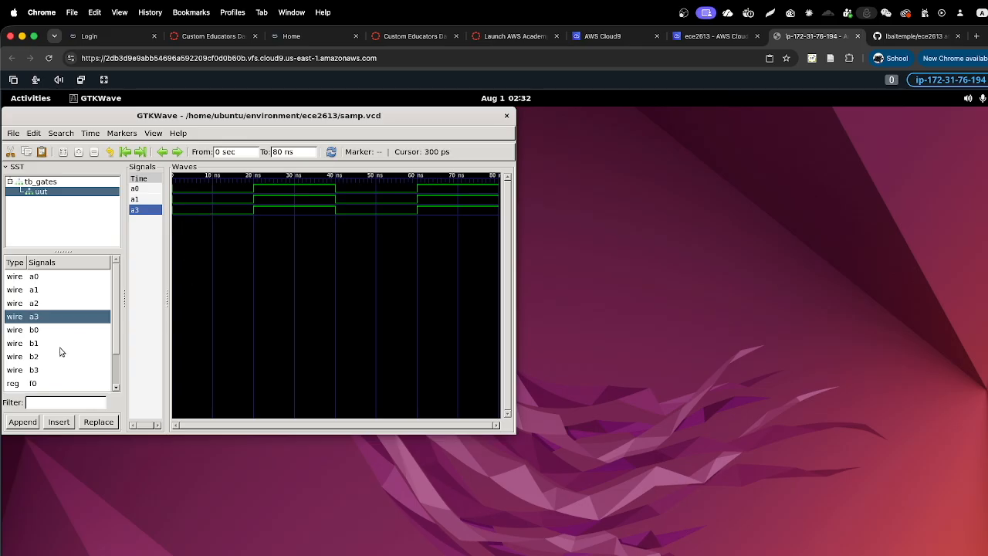
{"action": "double_click", "coordinate": [22, 387]}
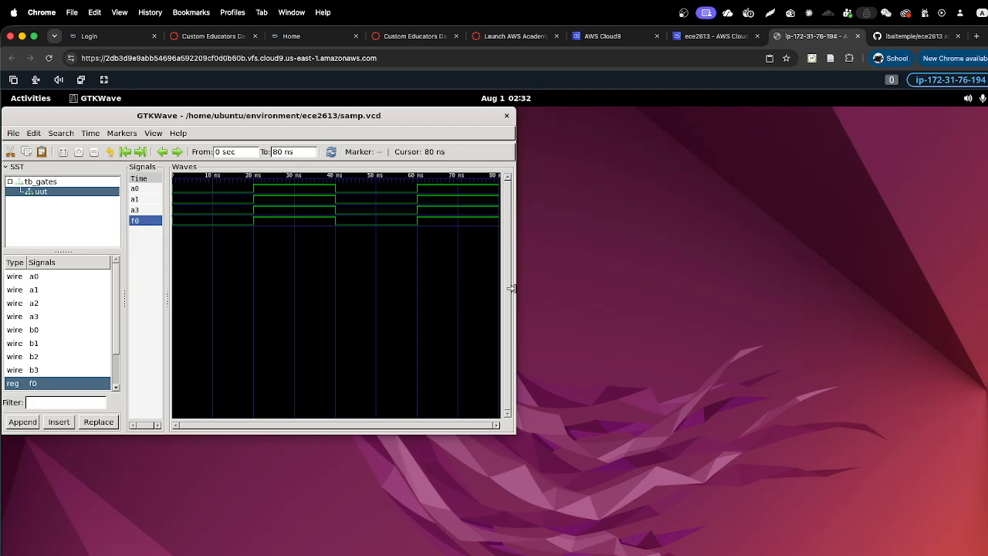
{"action": "left_click_drag", "start_coordinate": [511, 288], "coordinate": [661, 290]}
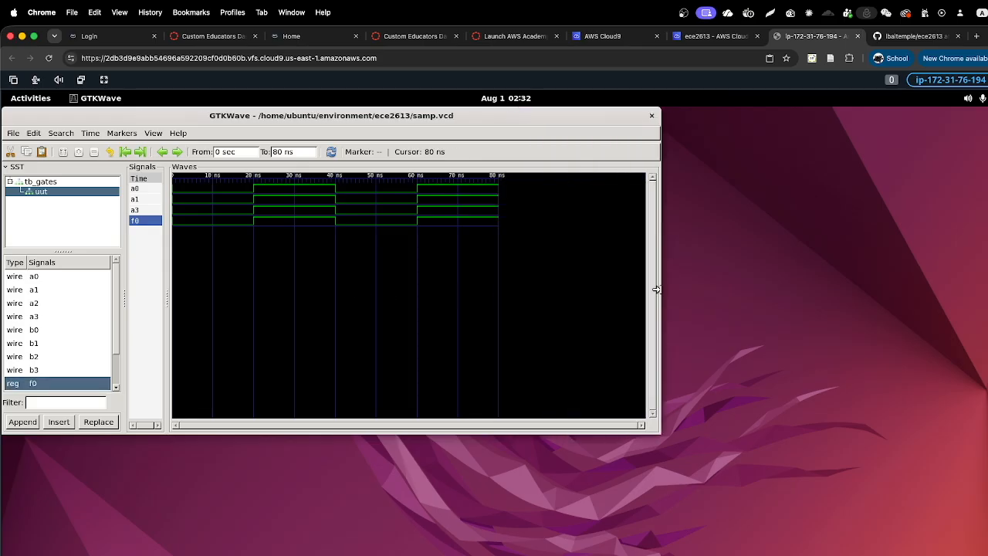
{"action": "left_click", "coordinate": [66, 152]}
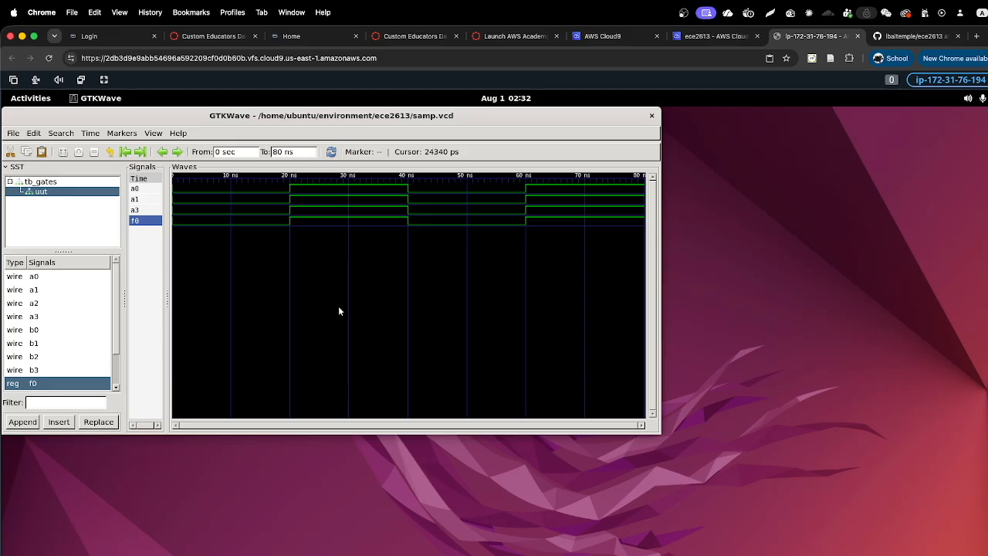